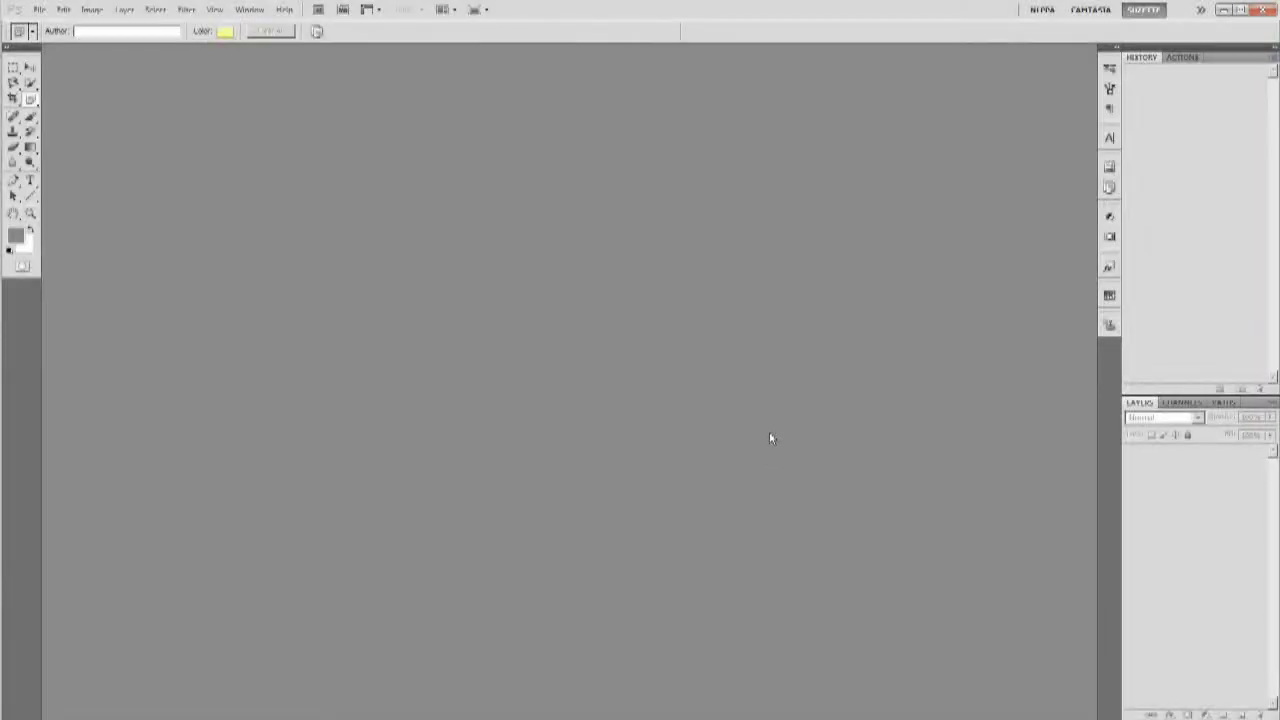
Step: In Bridge, select the sepia path, DSCF7405 flower and lovers beach photos and open them in Photoshop
click(318, 9)
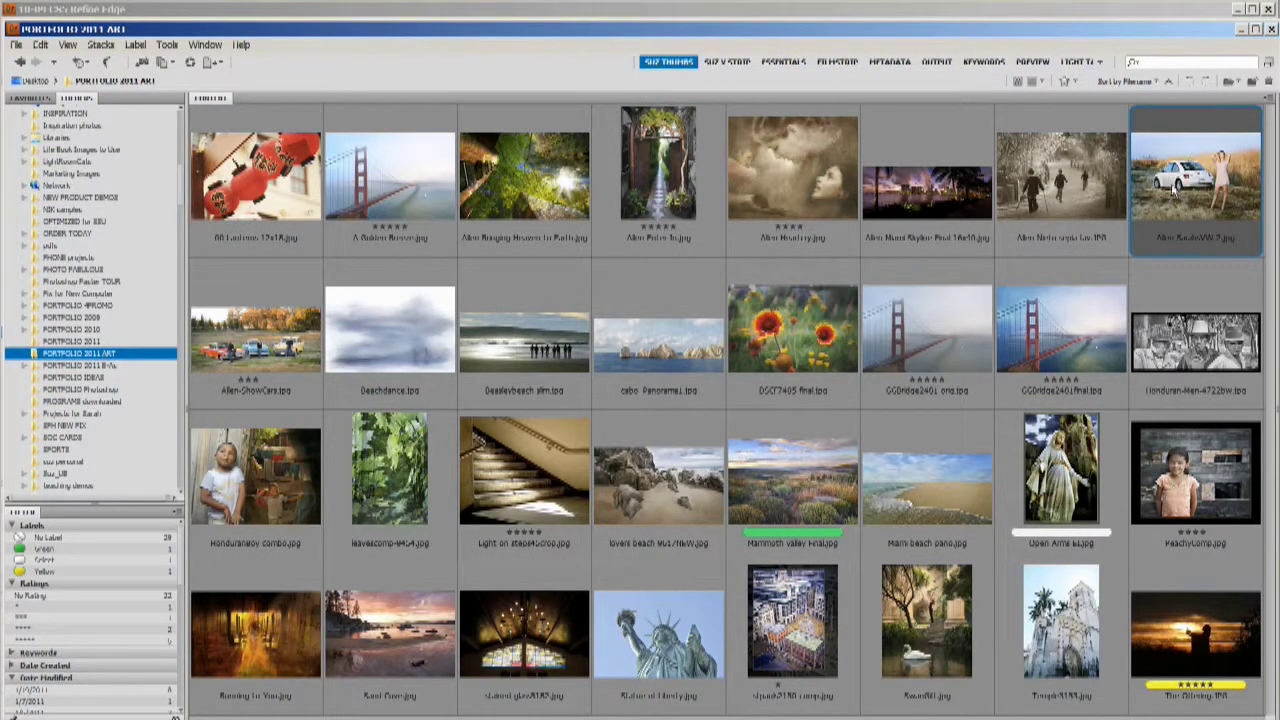
ctrl+click(1085, 180)
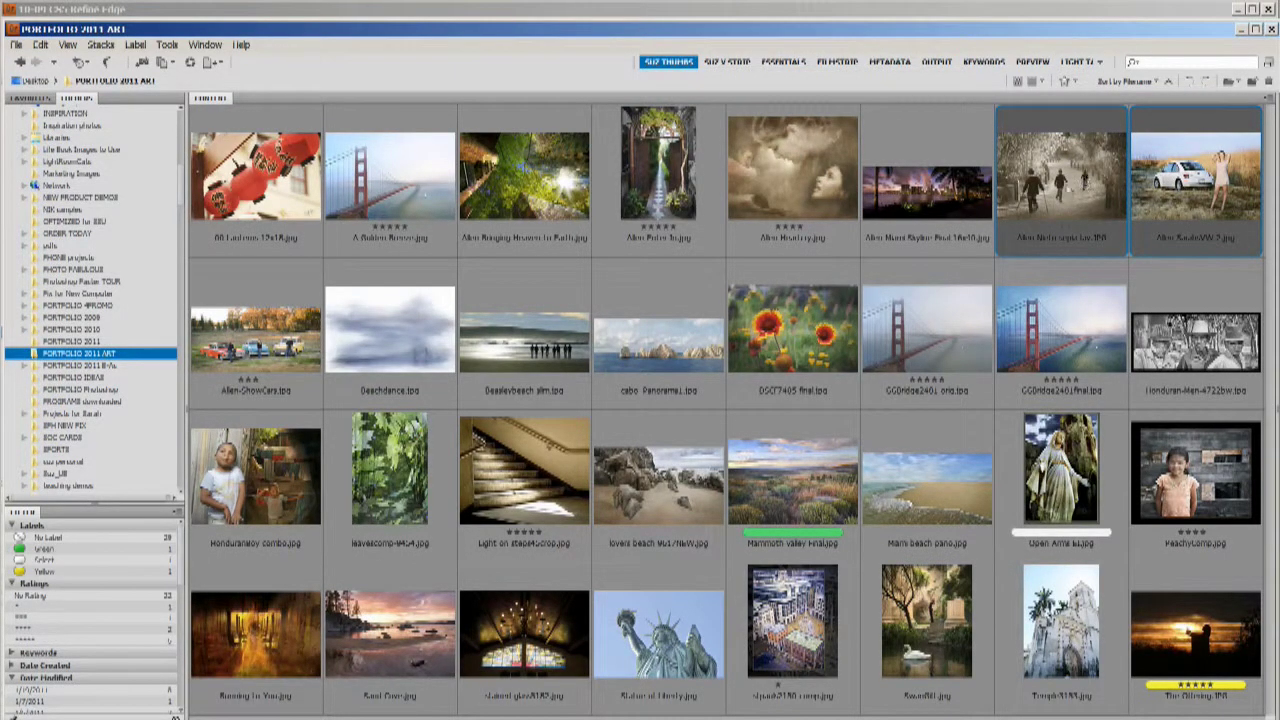
ctrl+click(795, 336)
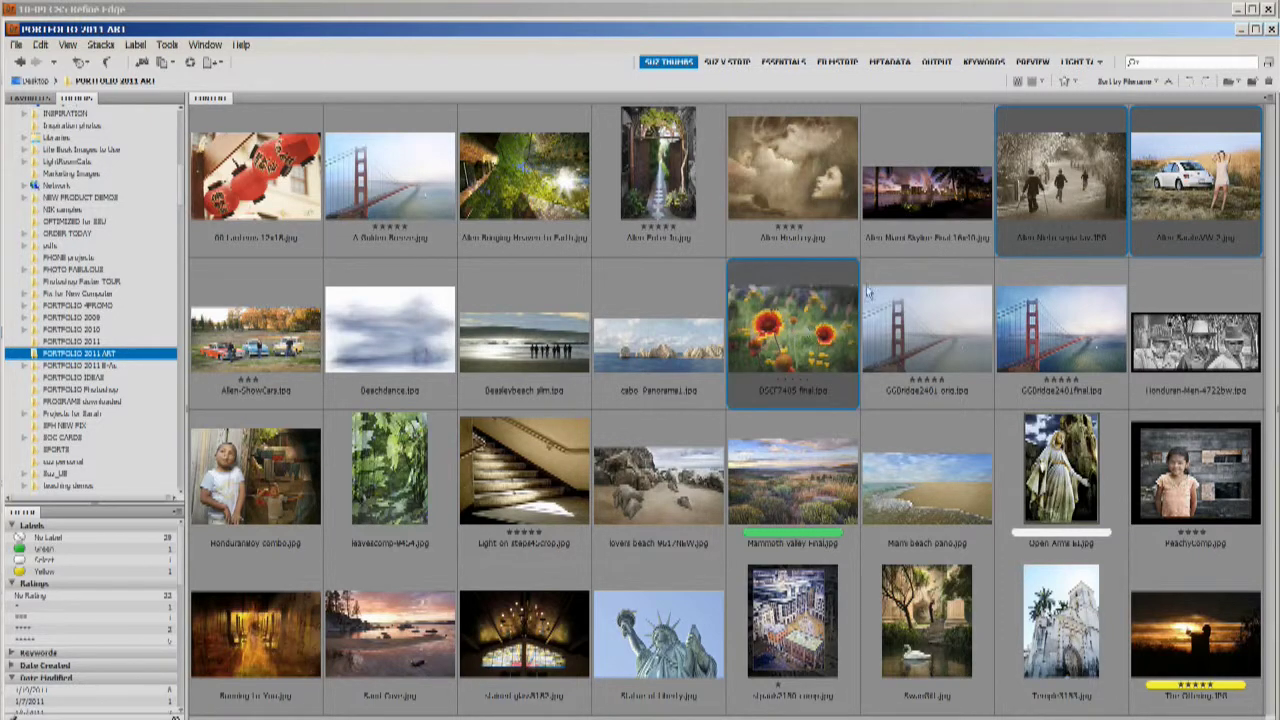
ctrl+click(700, 495)
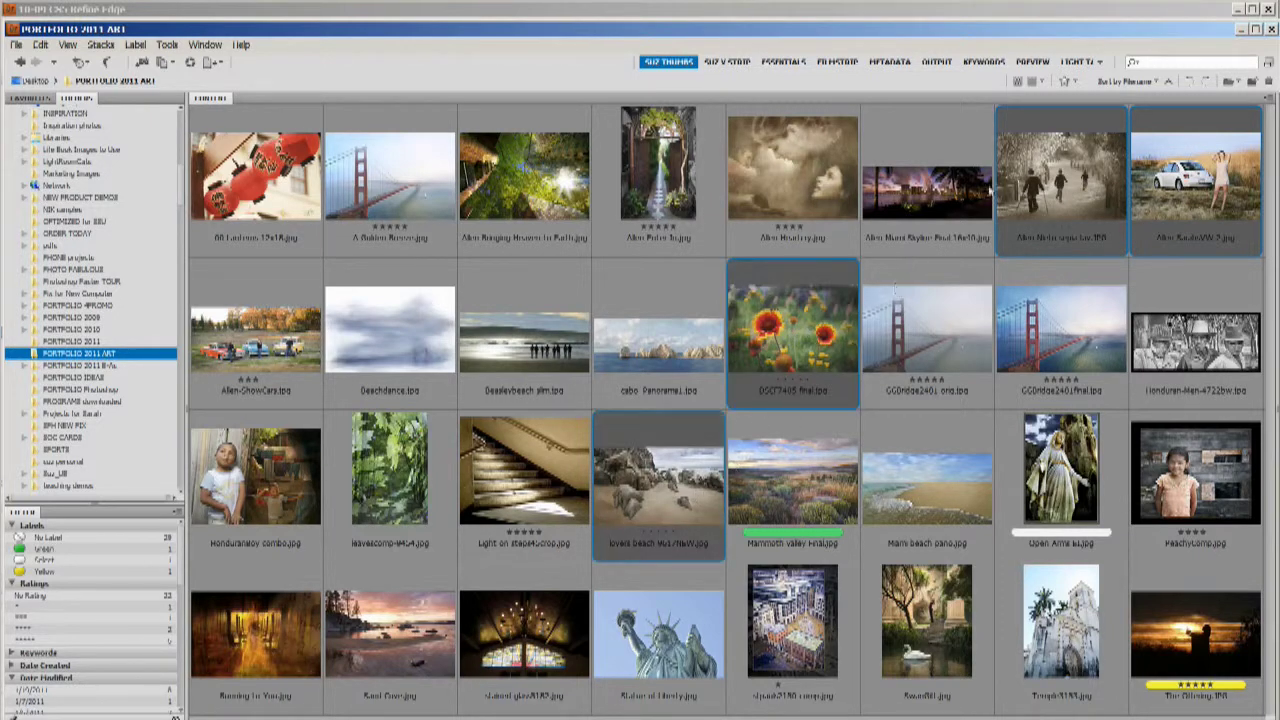
right_click(1028, 168)
click(1054, 176)
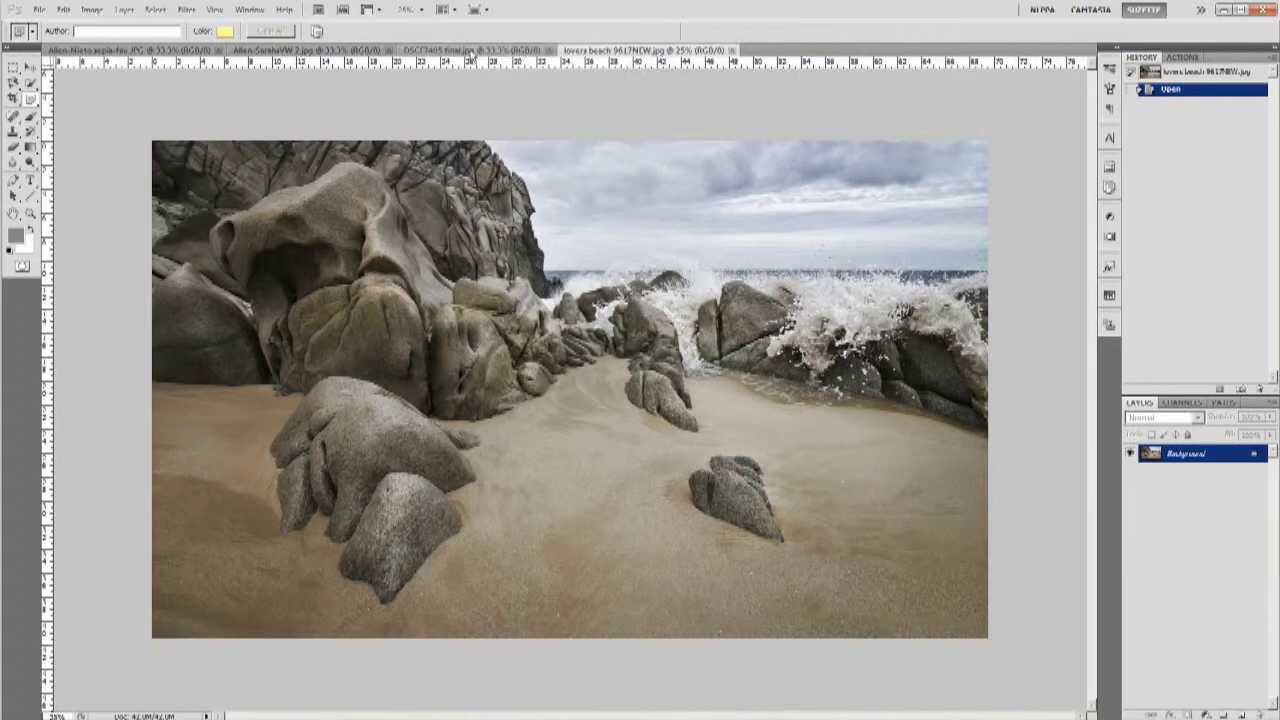
Step: Switch through the flower and car documents, ending on the sepia children photo
click(471, 51)
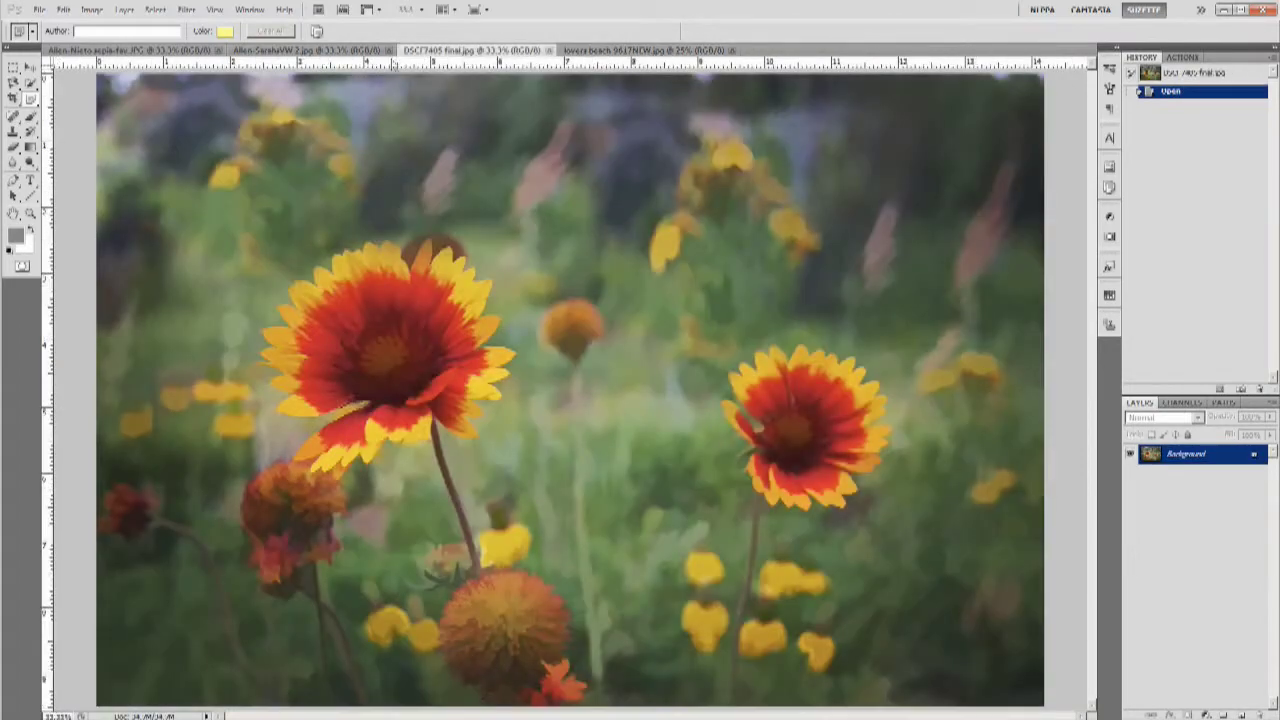
click(258, 51)
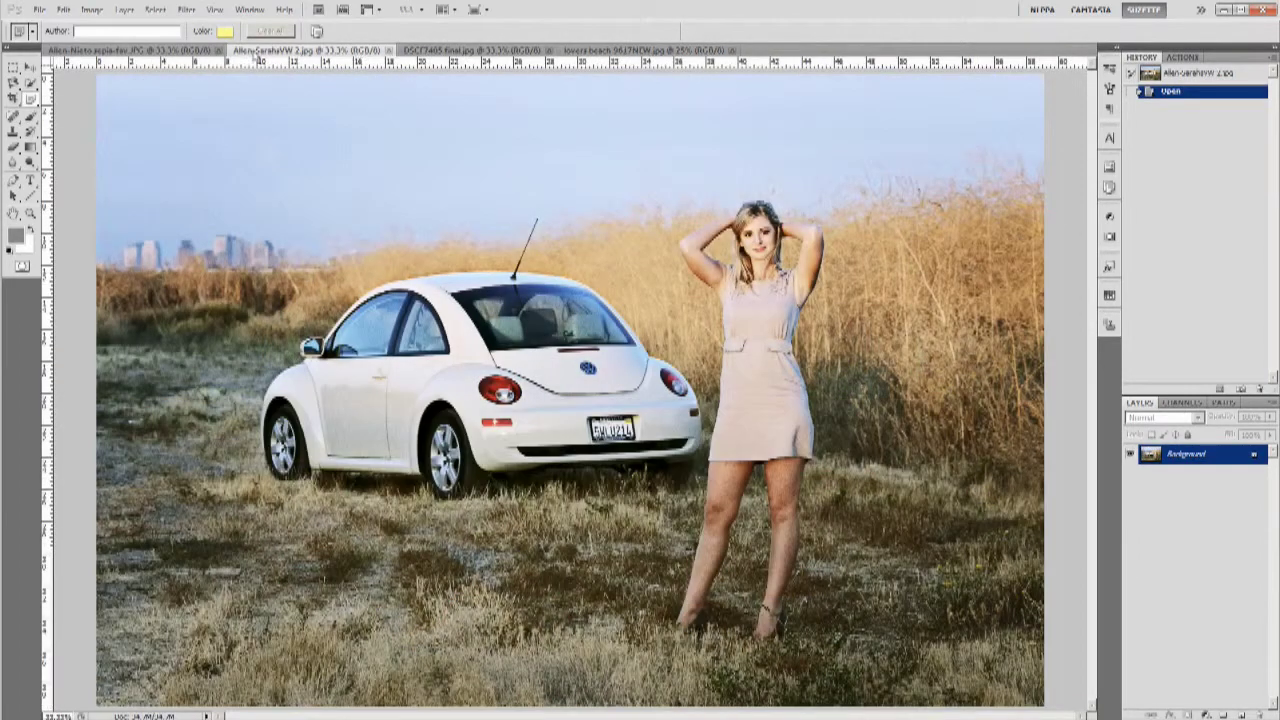
click(195, 49)
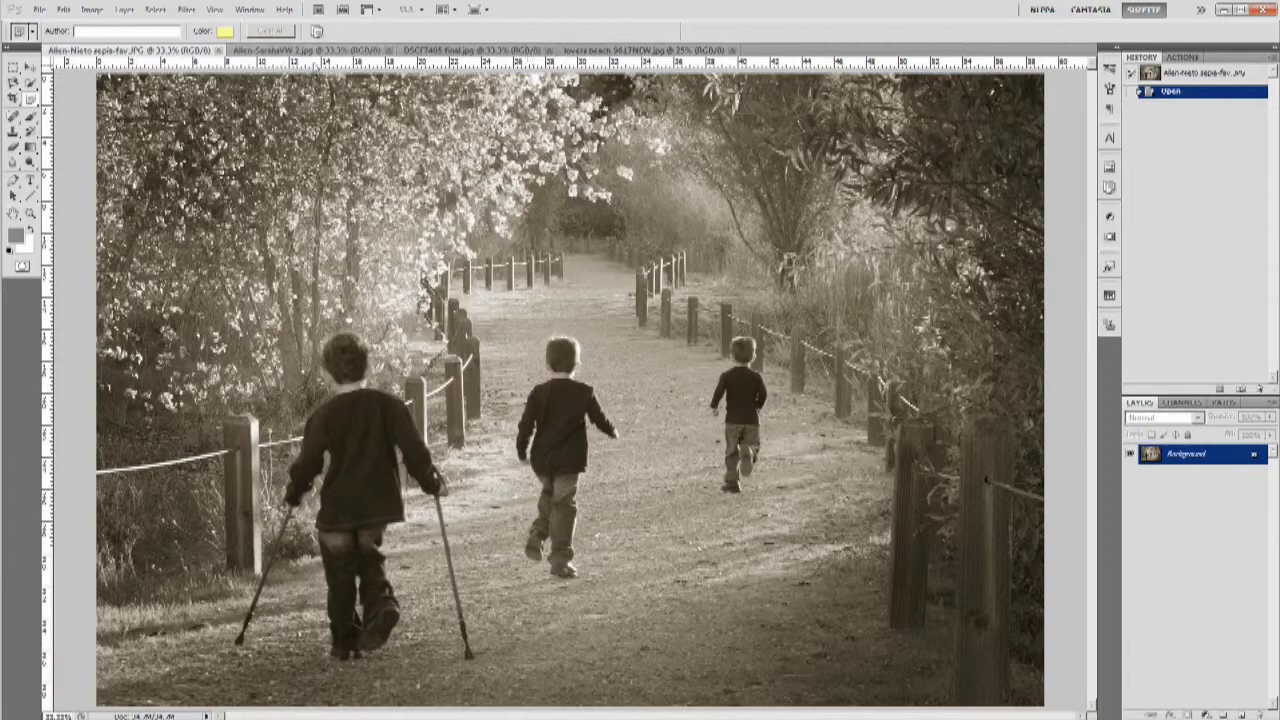
Step: Float the sepia, car and lovers beach documents out of the tab bar and move the beach window up-left
drag(135, 52, 316, 101)
drag(120, 50, 286, 116)
drag(153, 55, 260, 125)
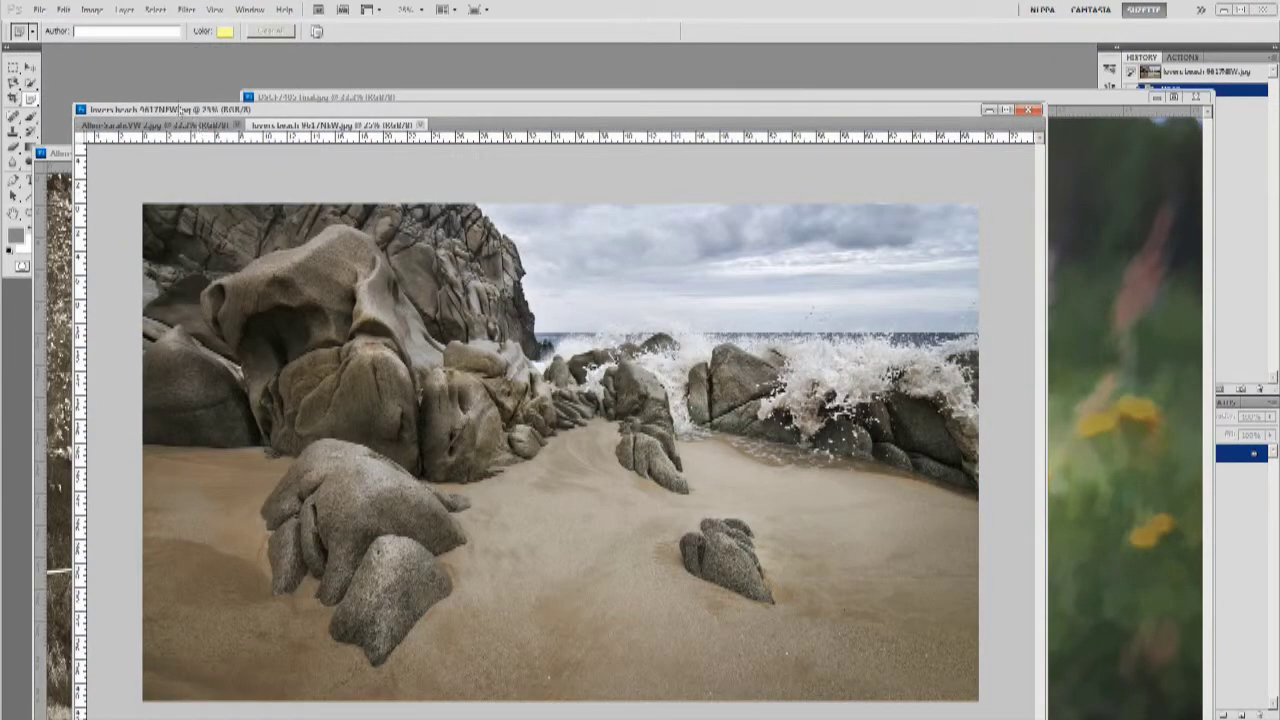
drag(182, 114, 383, 114)
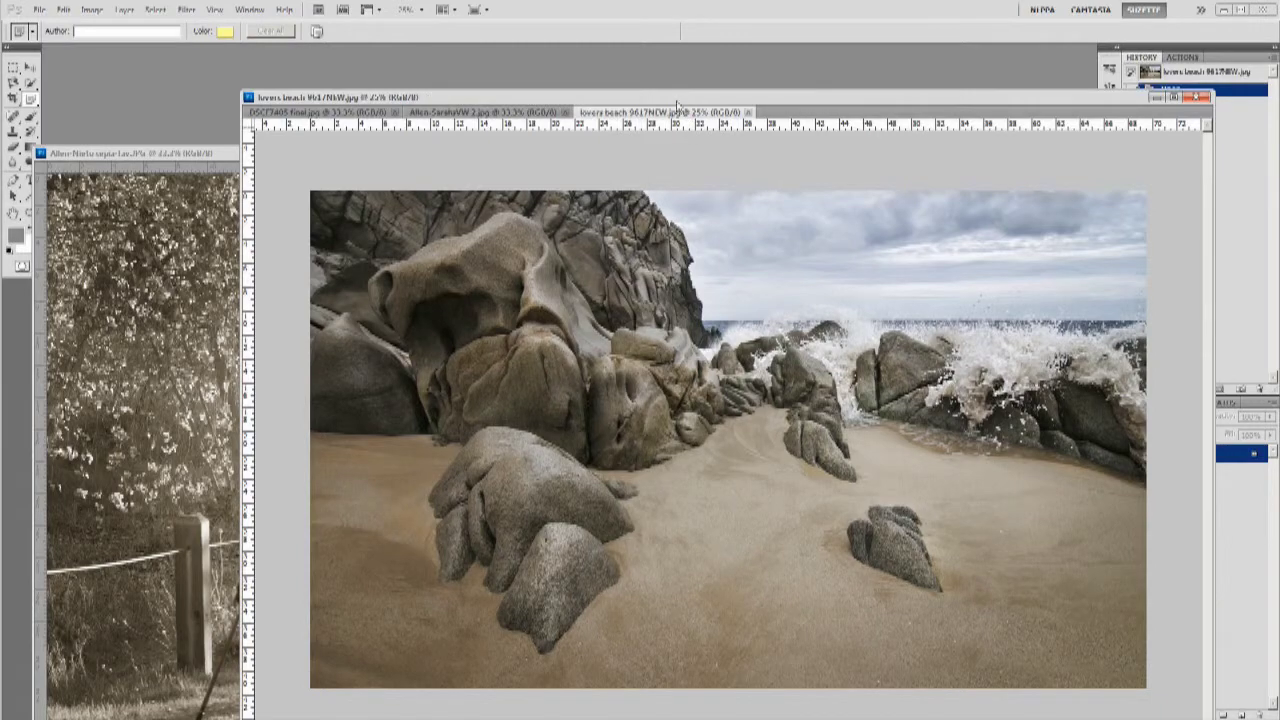
drag(678, 102, 526, 89)
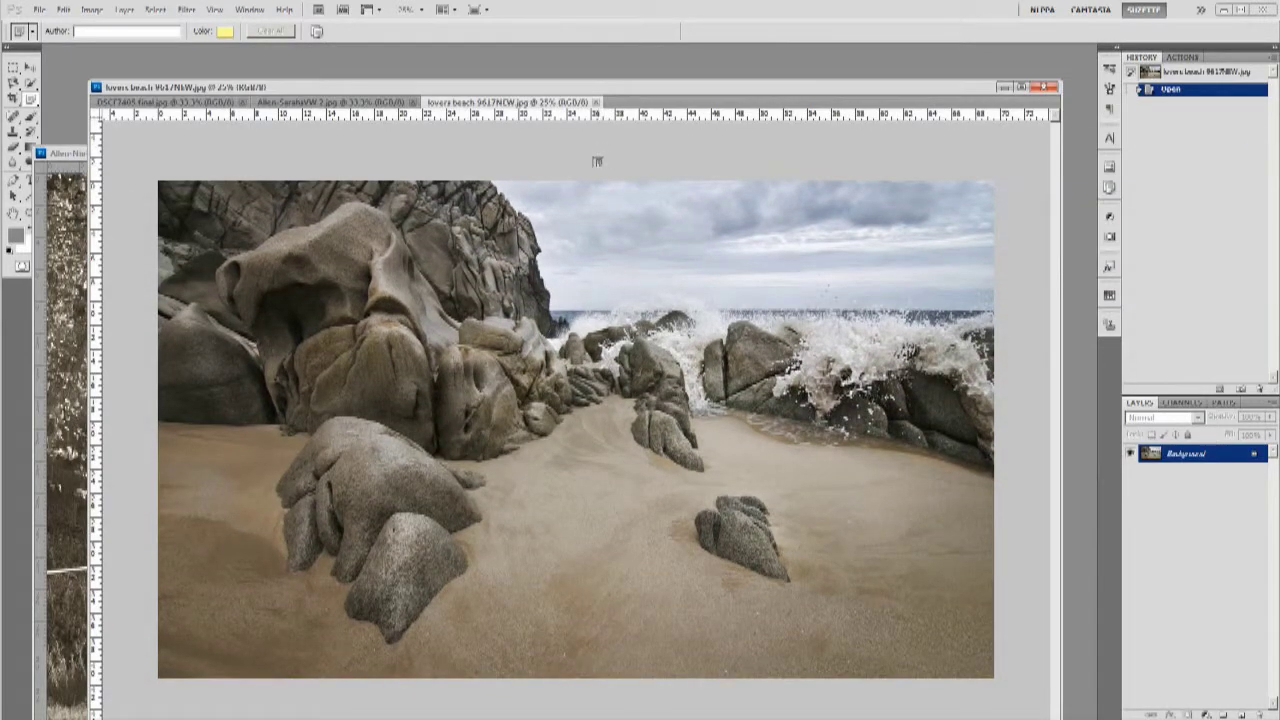
Step: In Interface preferences, uncheck Open Documents as Tabs and Enable Floating Document Window Docking
click(75, 153)
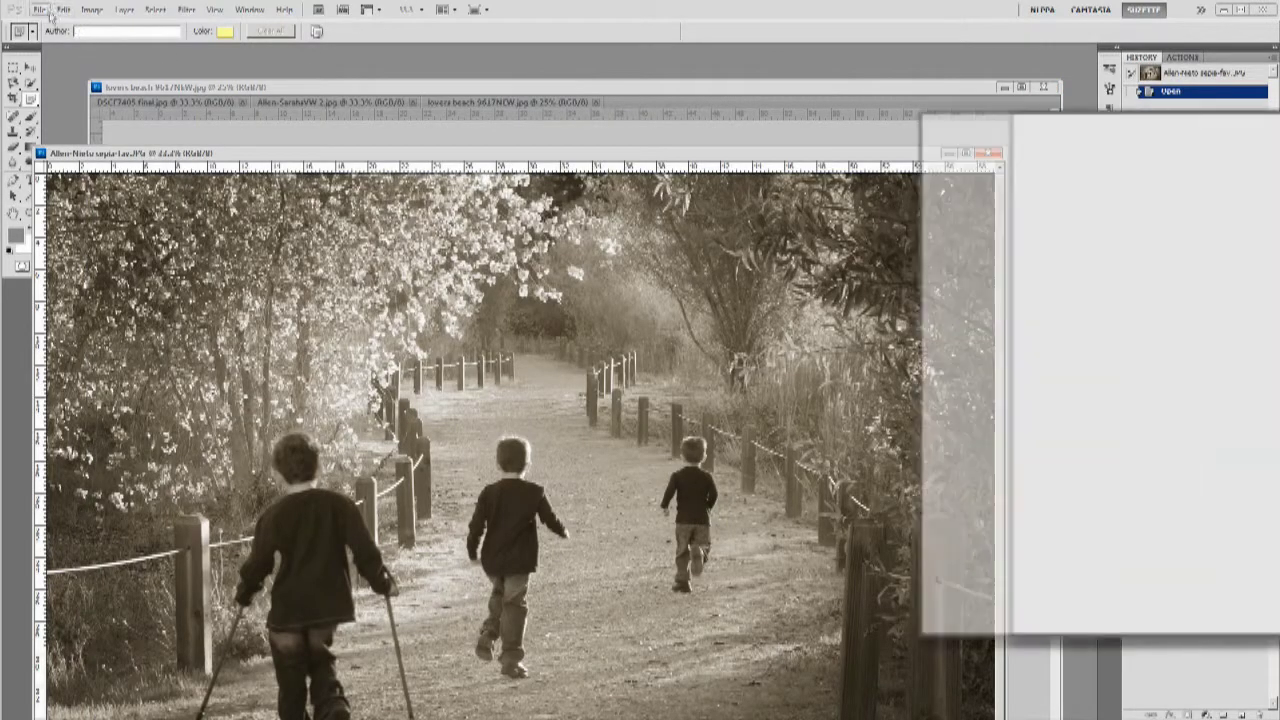
click(63, 9)
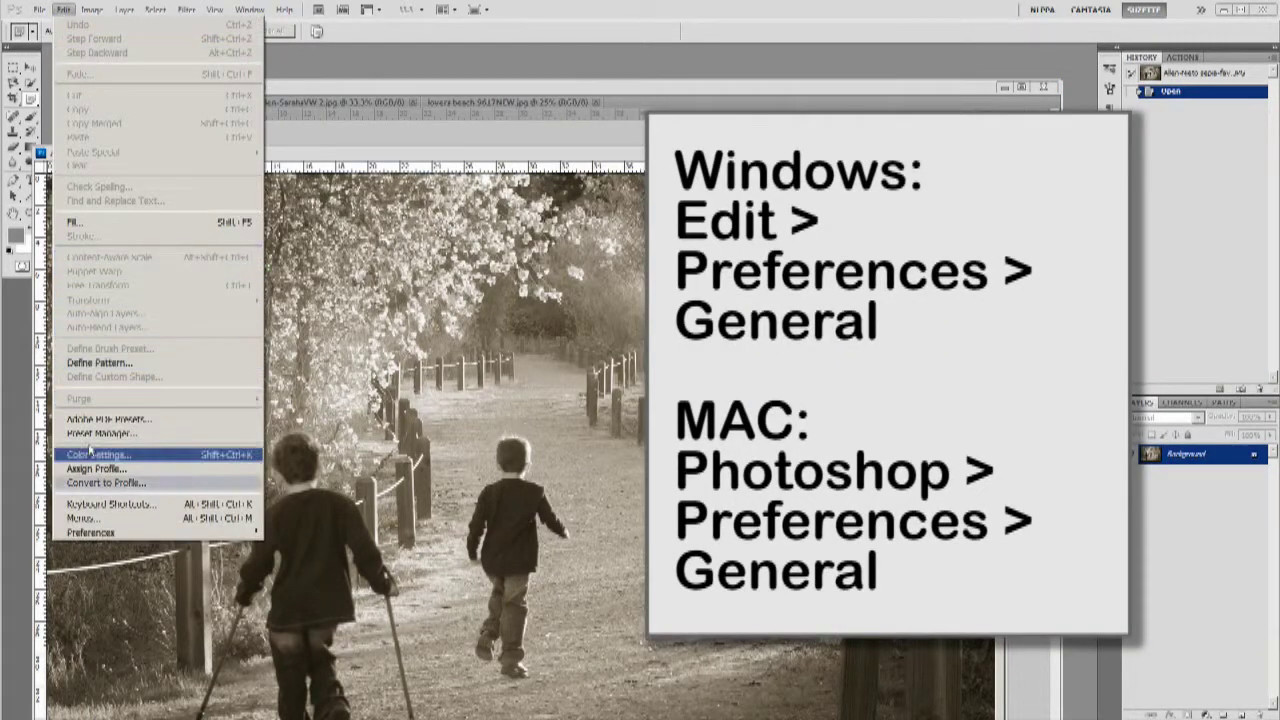
mouse_move(88, 534)
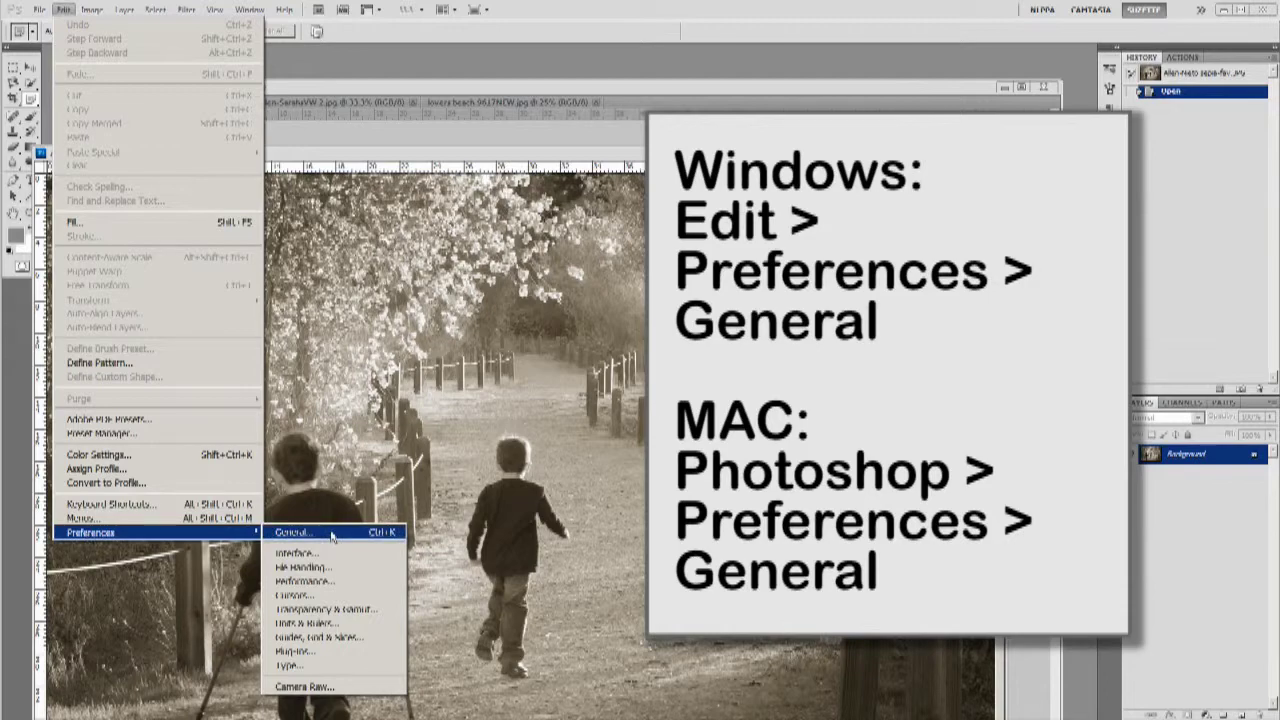
click(332, 535)
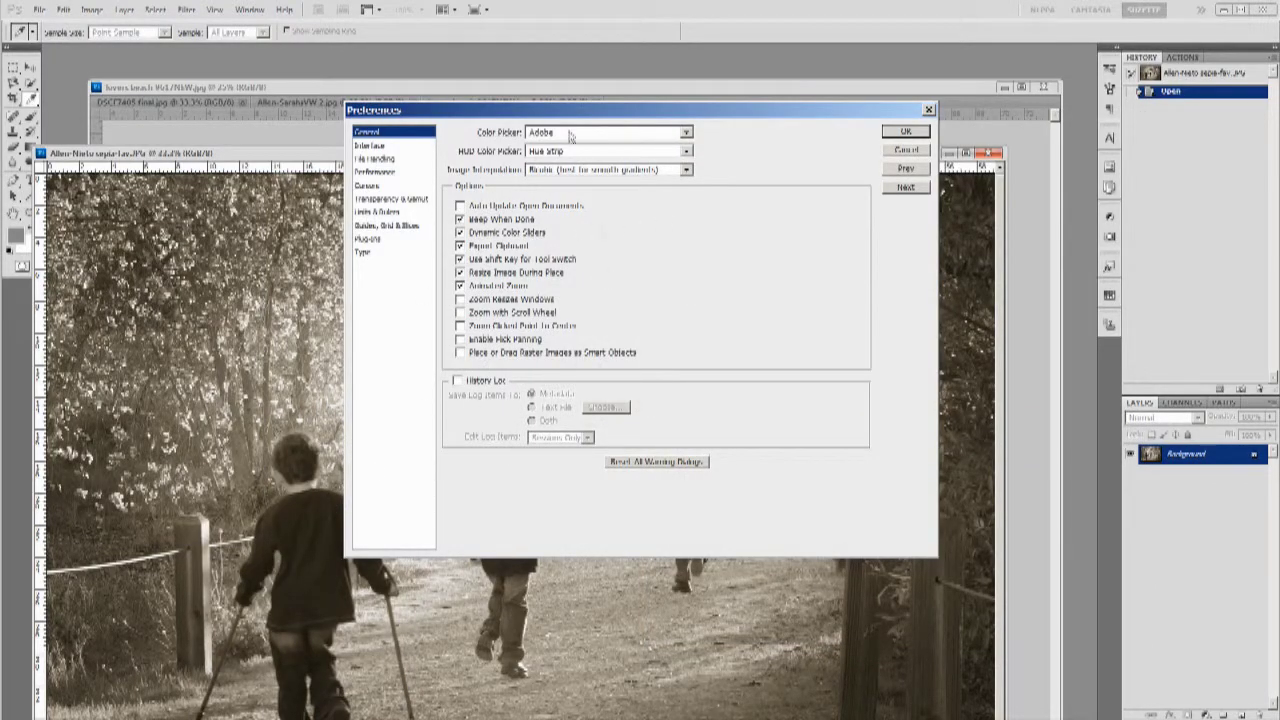
click(363, 147)
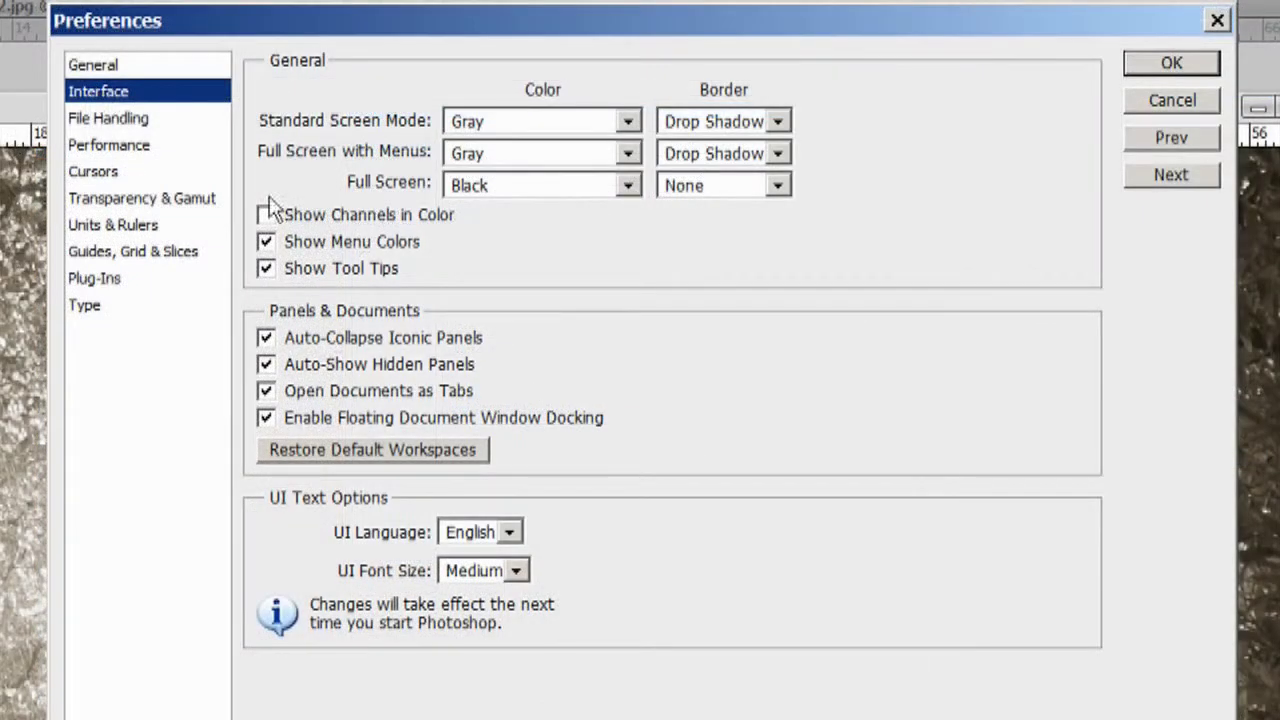
click(266, 395)
click(268, 419)
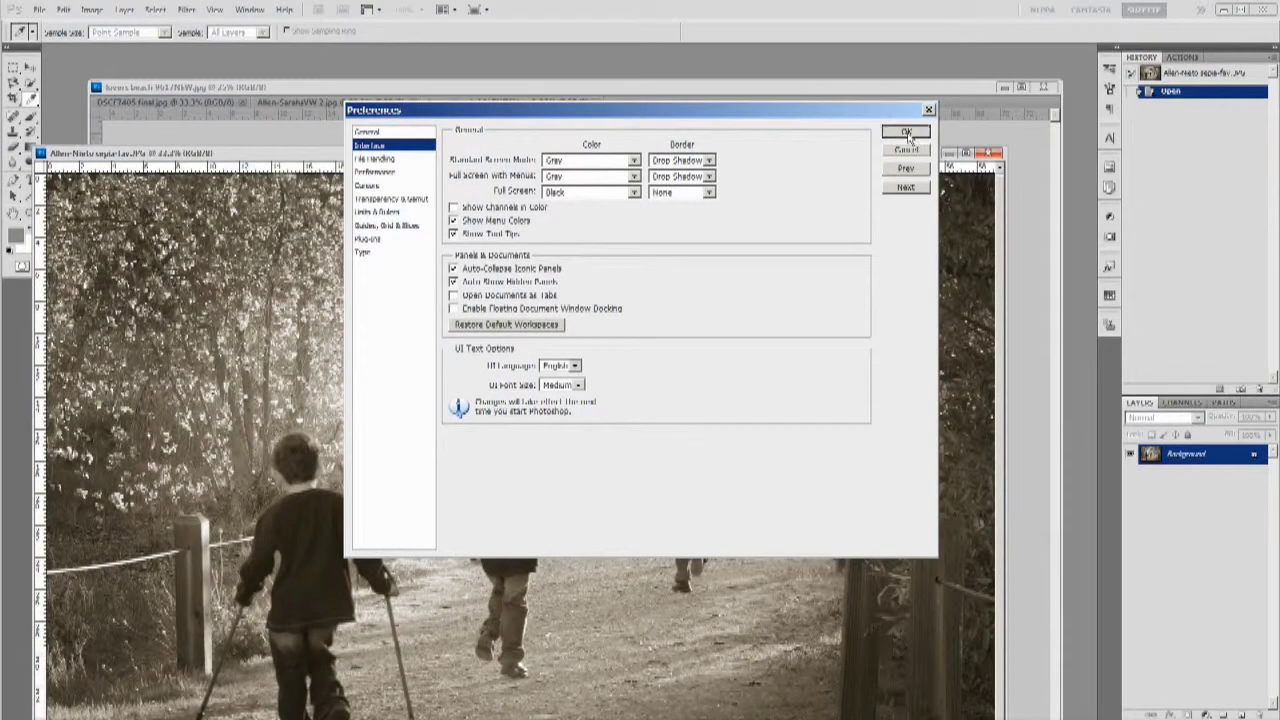
Step: Confirm the preferences, float the car photo in its own window and shift the flower window
click(1171, 63)
drag(365, 102, 400, 52)
drag(204, 86, 204, 50)
scroll(412, 212, down, 3)
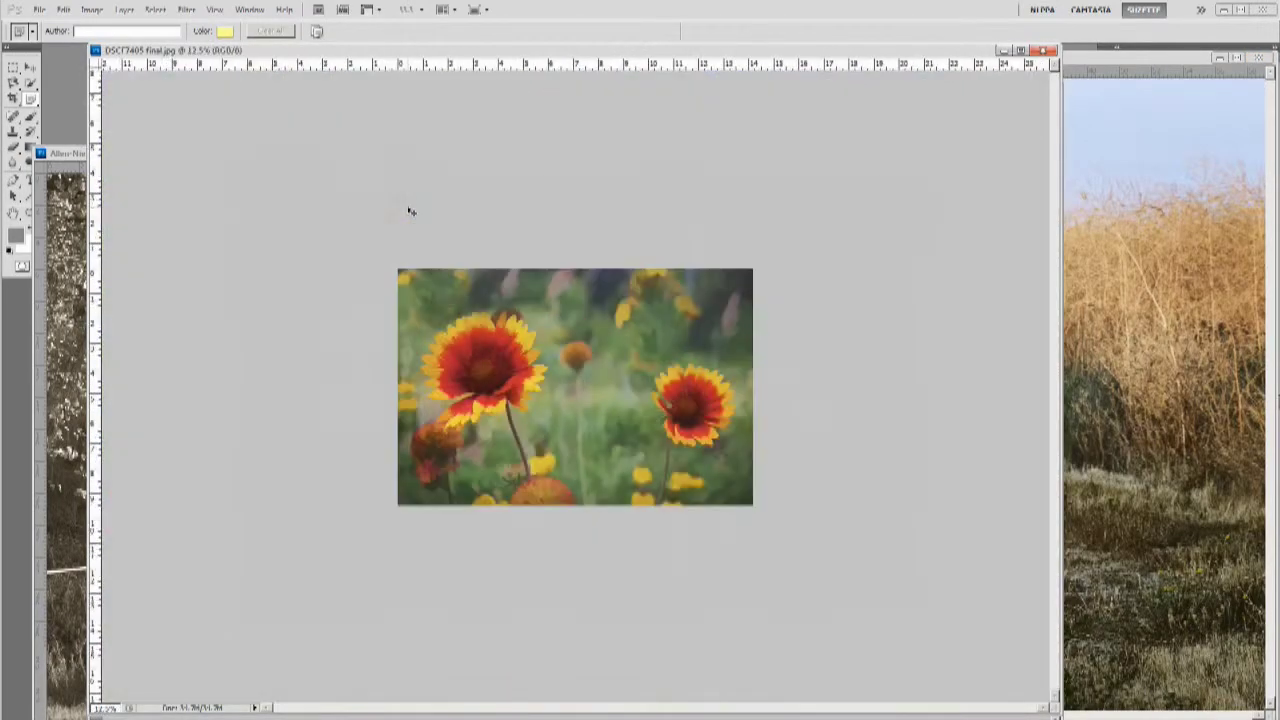
mouse_move(715, 55)
mouse_down()
mouse_move(753, 202)
mouse_move(741, 195)
mouse_move(770, 120)
mouse_move(697, 72)
mouse_up()
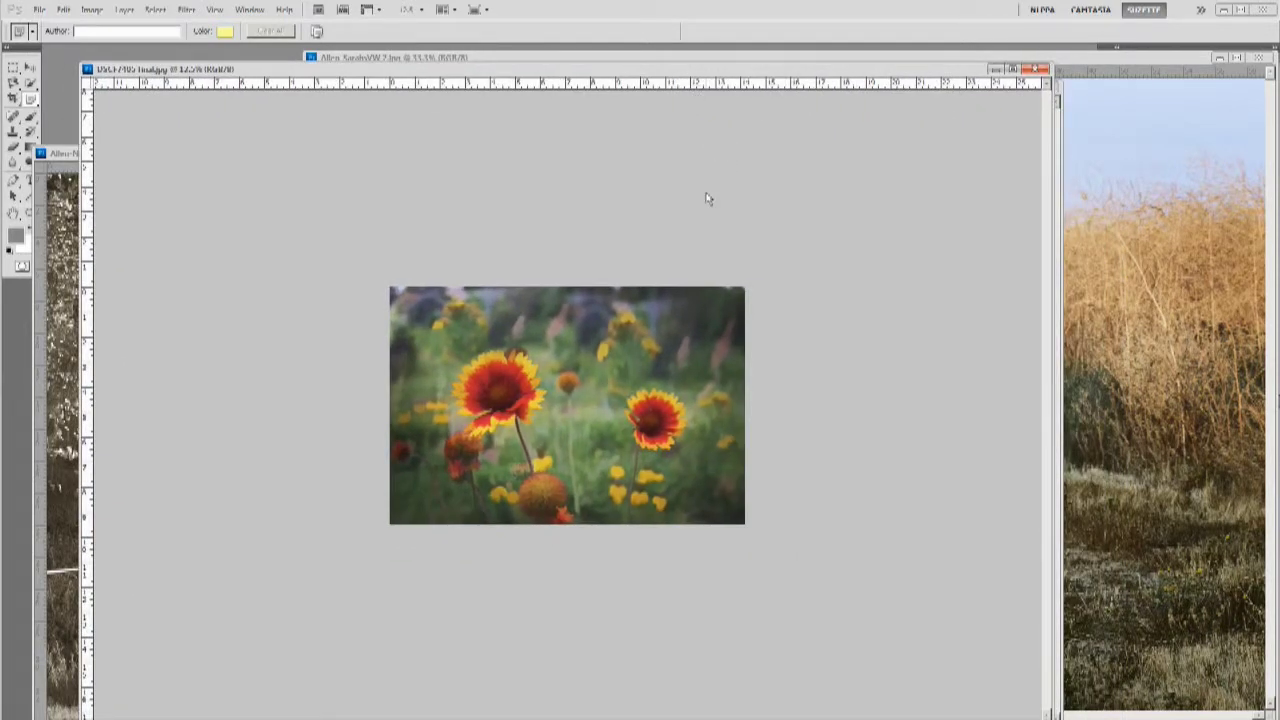
Step: Fit the flower photo to its window, adjust the zoom, and enlarge the window
key(ctrl+0)
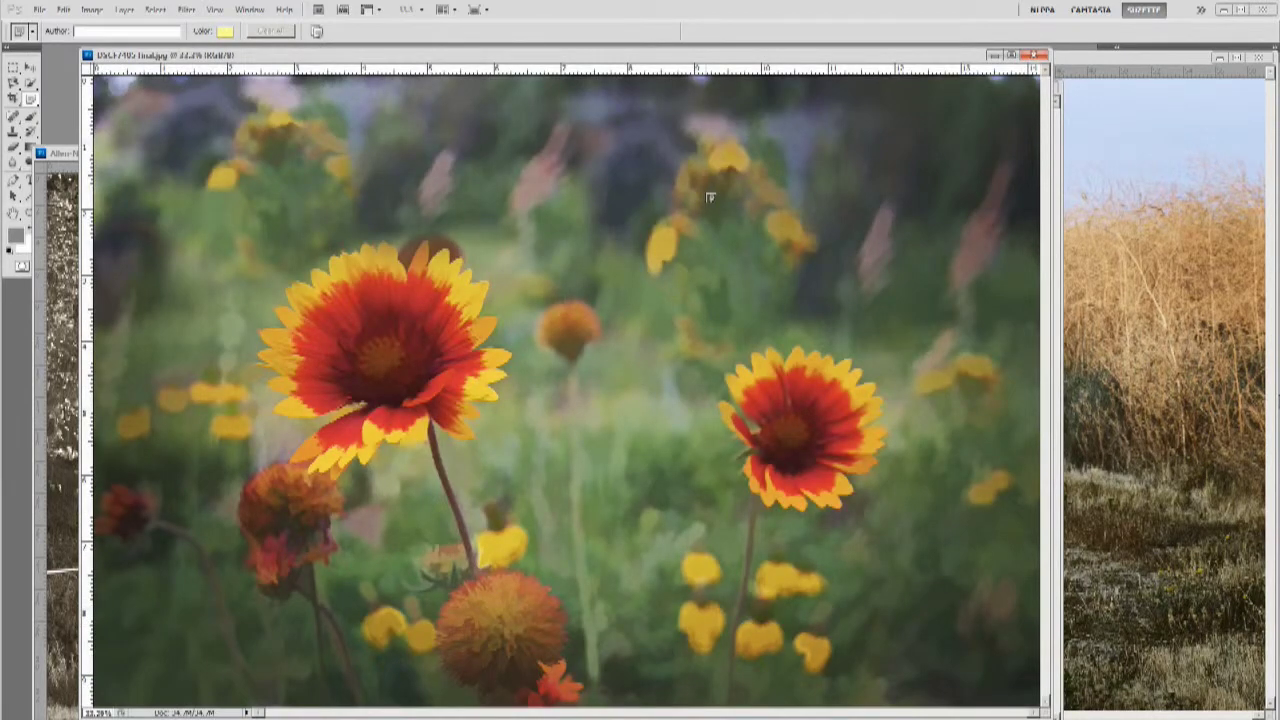
key(ctrl+minus)
key(ctrl+minus)
key(ctrl+minus)
key(ctrl+minus)
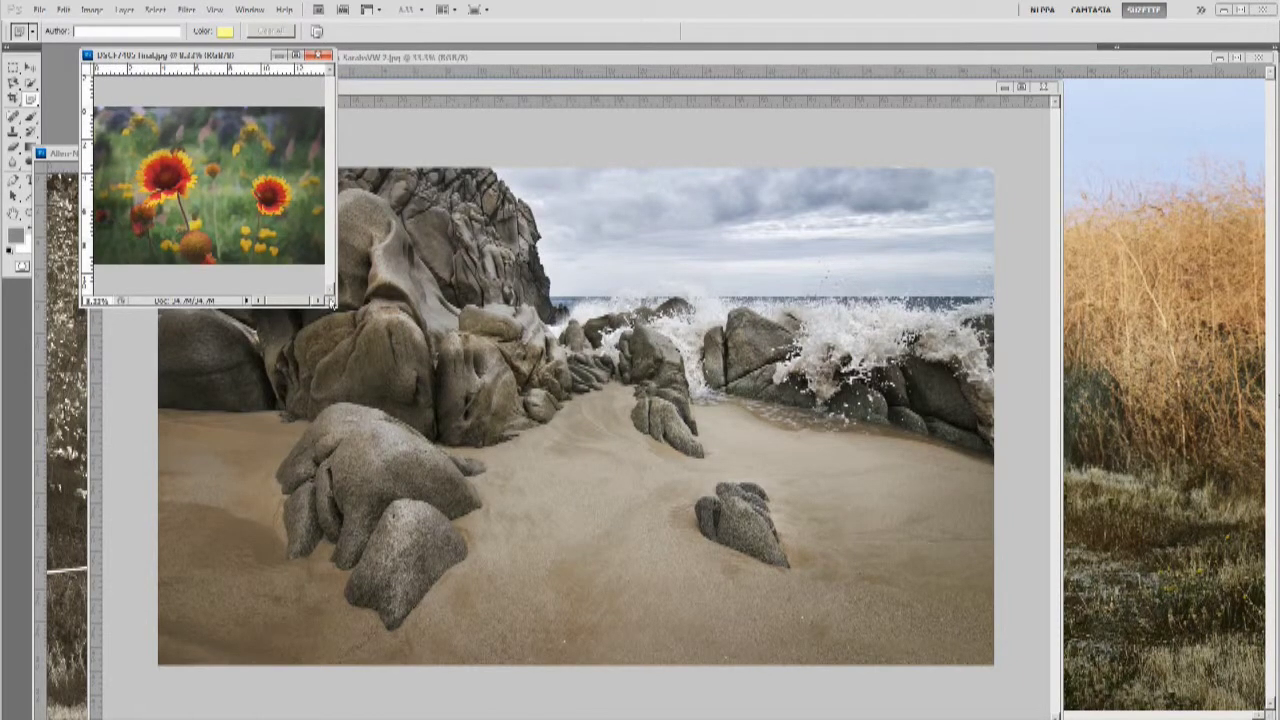
key(ctrl+plus)
key(ctrl+plus)
key(ctrl+plus)
key(ctrl+plus)
key(ctrl+plus)
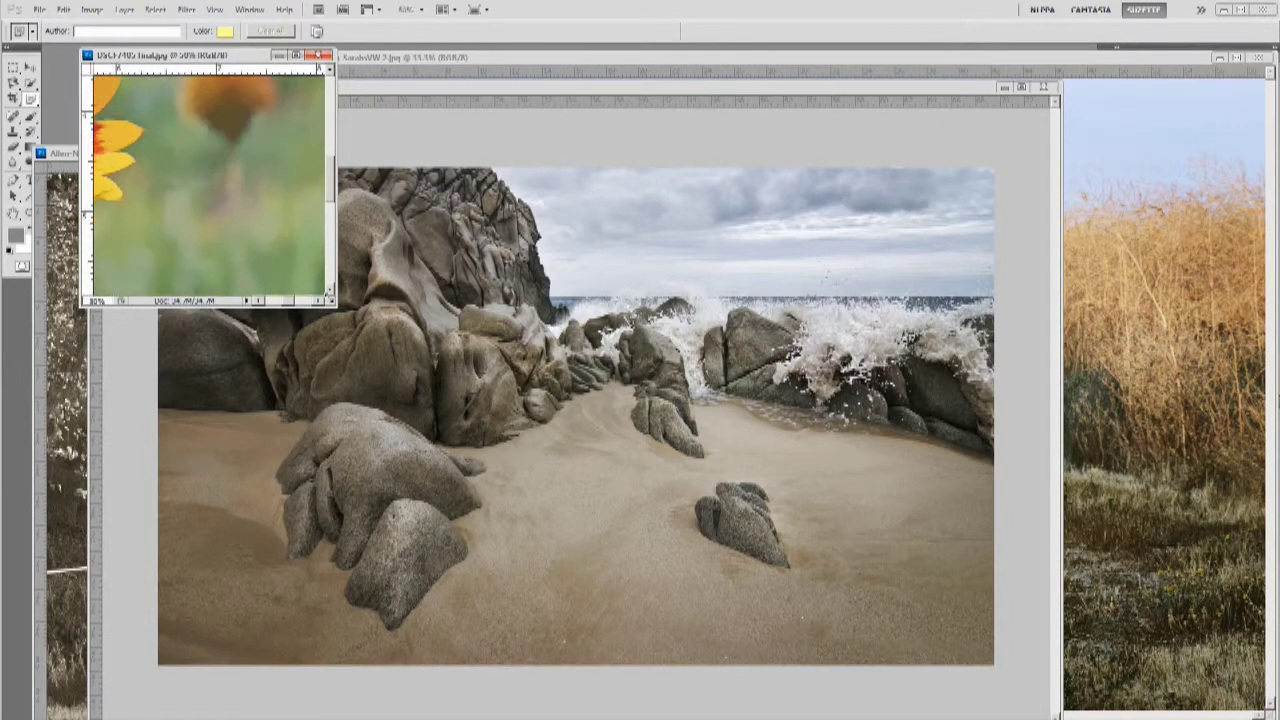
drag(332, 304, 1084, 716)
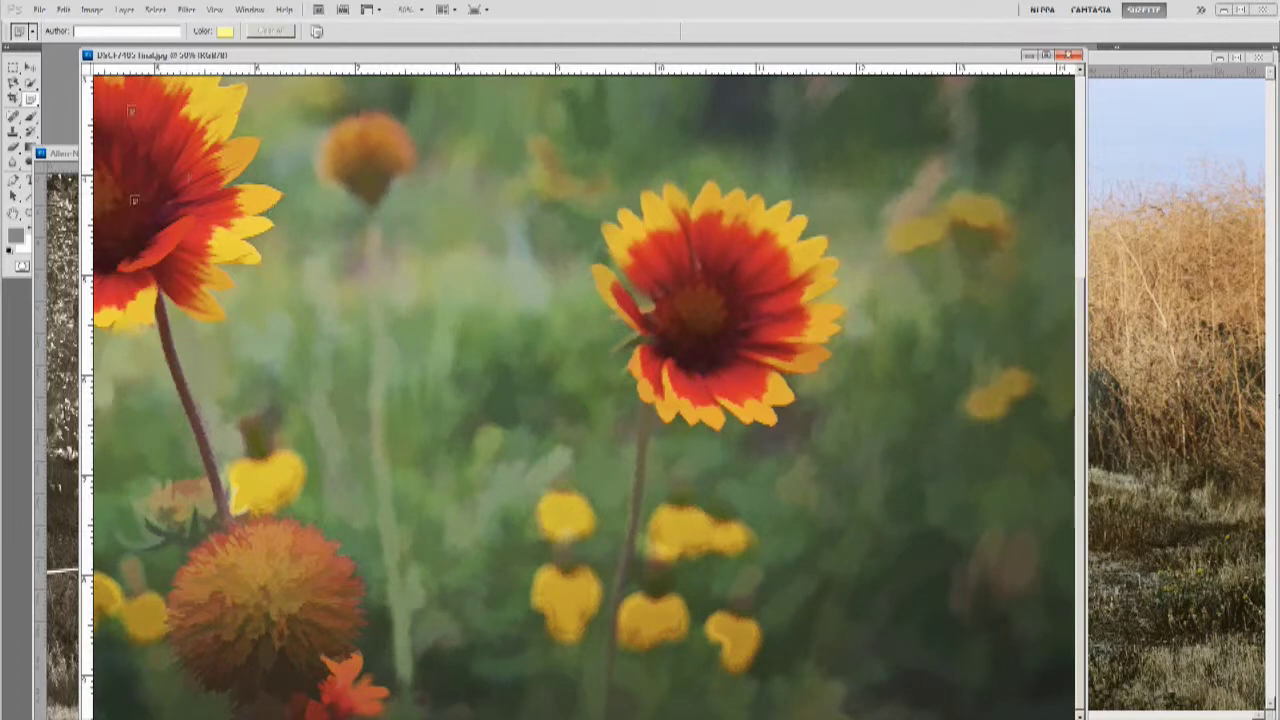
Step: Check Zoom Resizes Windows in the General preferences and confirm with OK
click(64, 10)
mouse_move(114, 537)
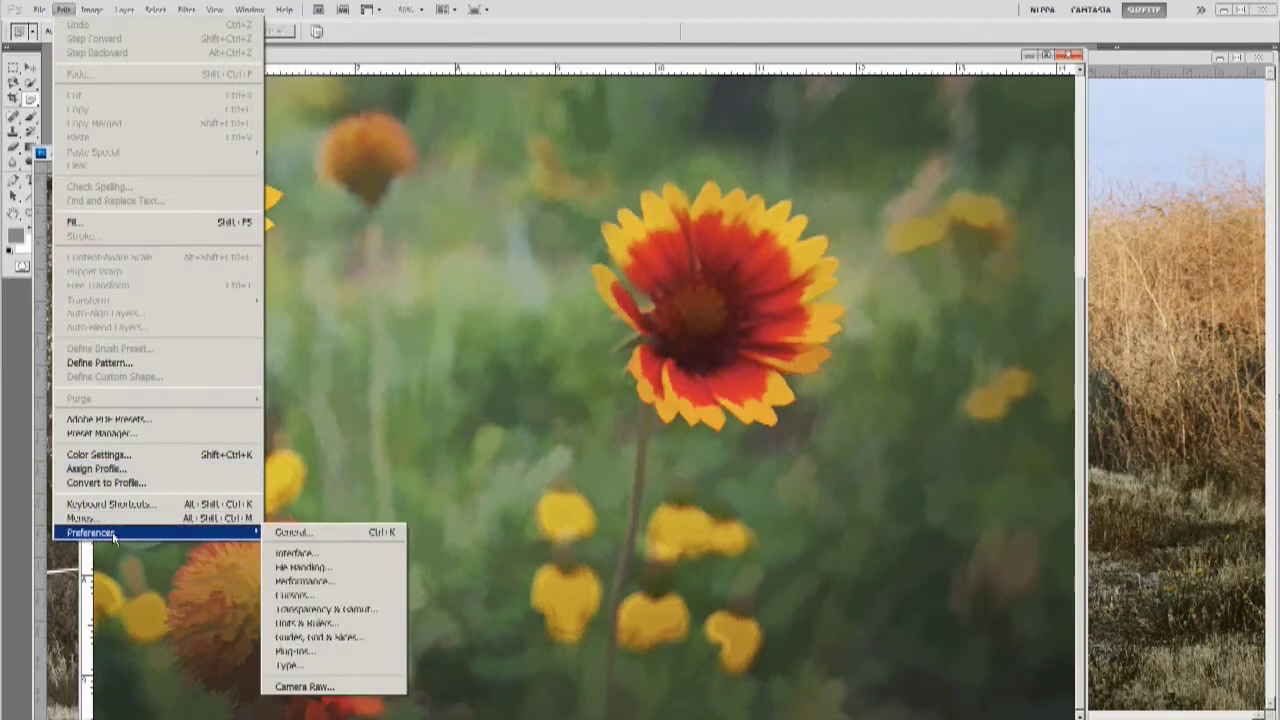
click(311, 537)
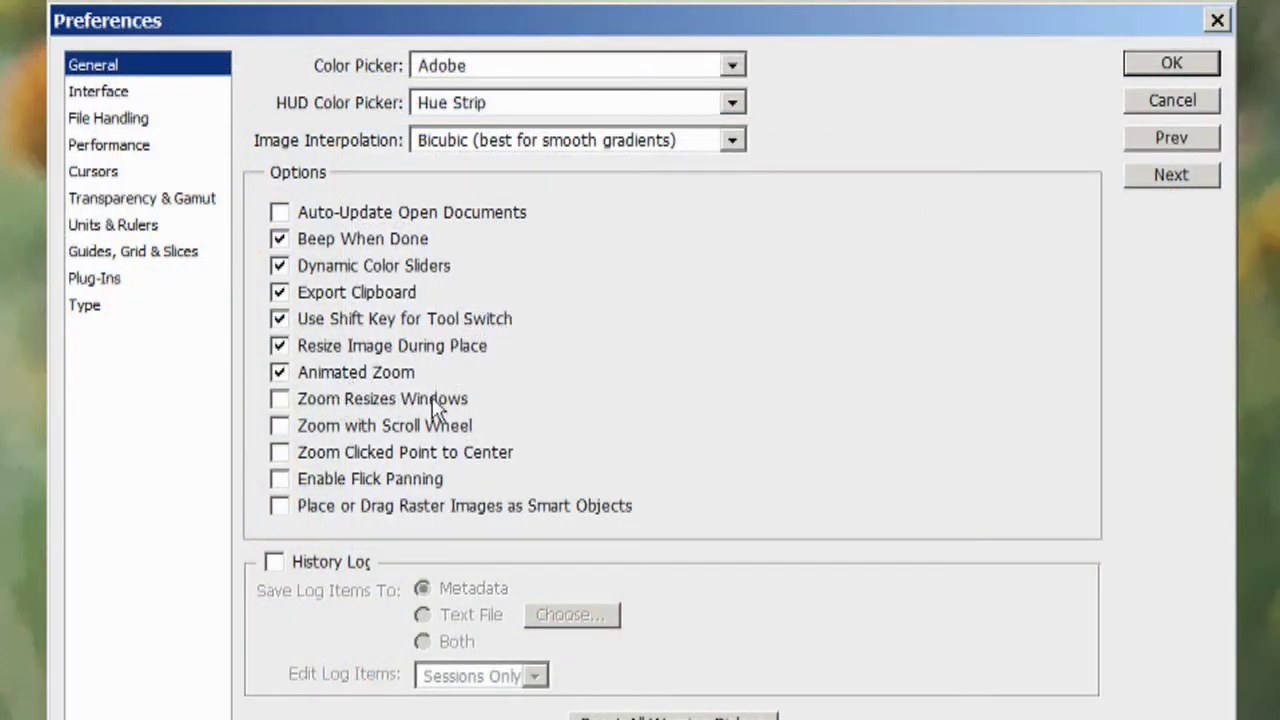
click(279, 399)
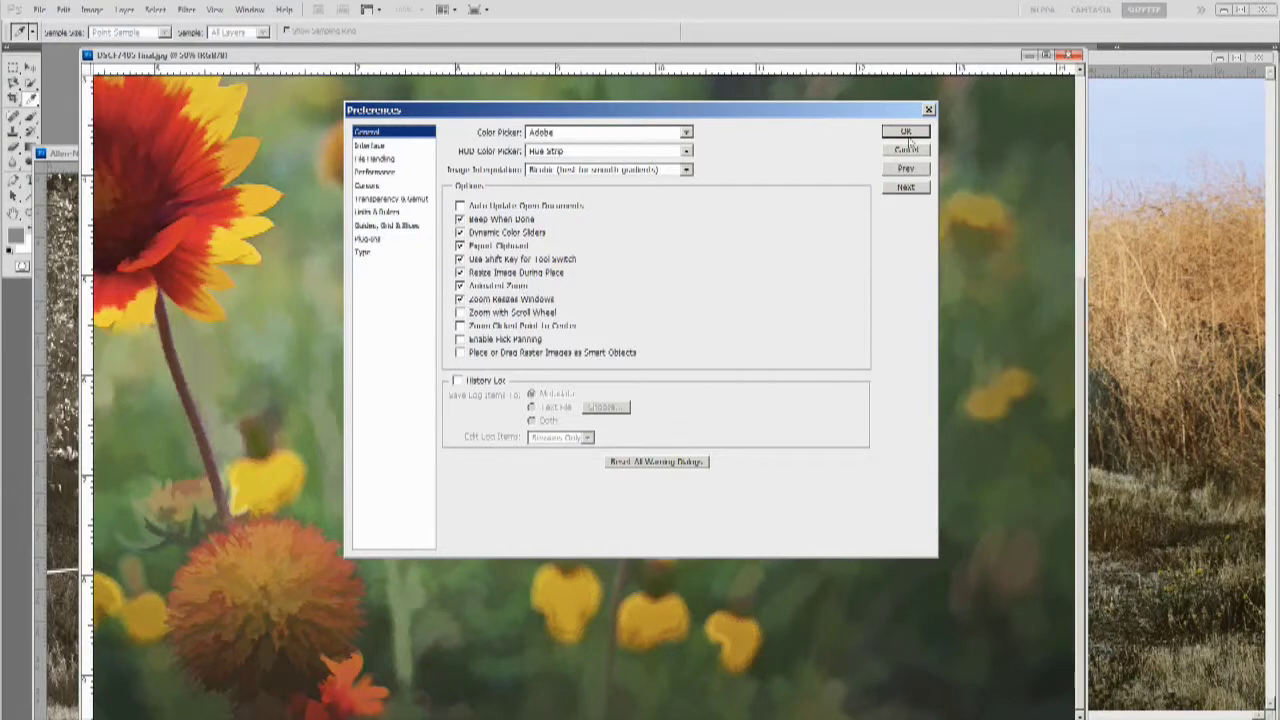
click(906, 137)
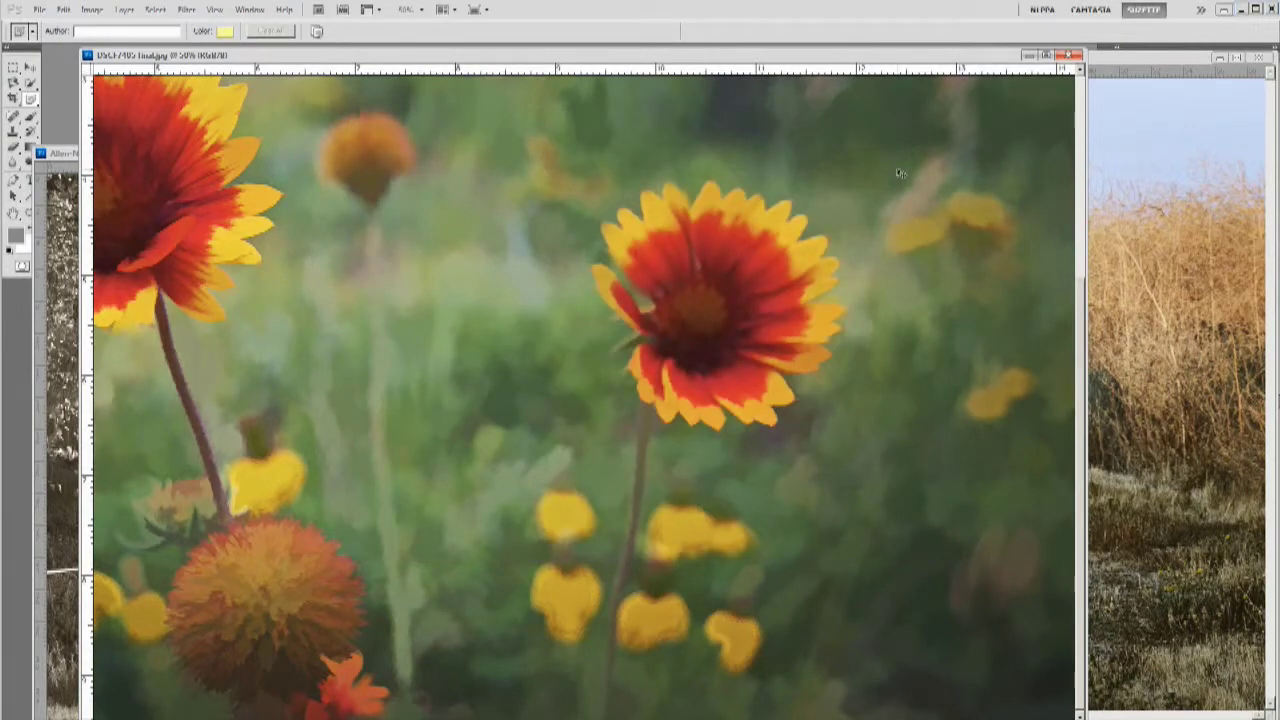
Step: Zoom out each floating photo window so all four shrink to small windows
scroll(900, 173, down, 1)
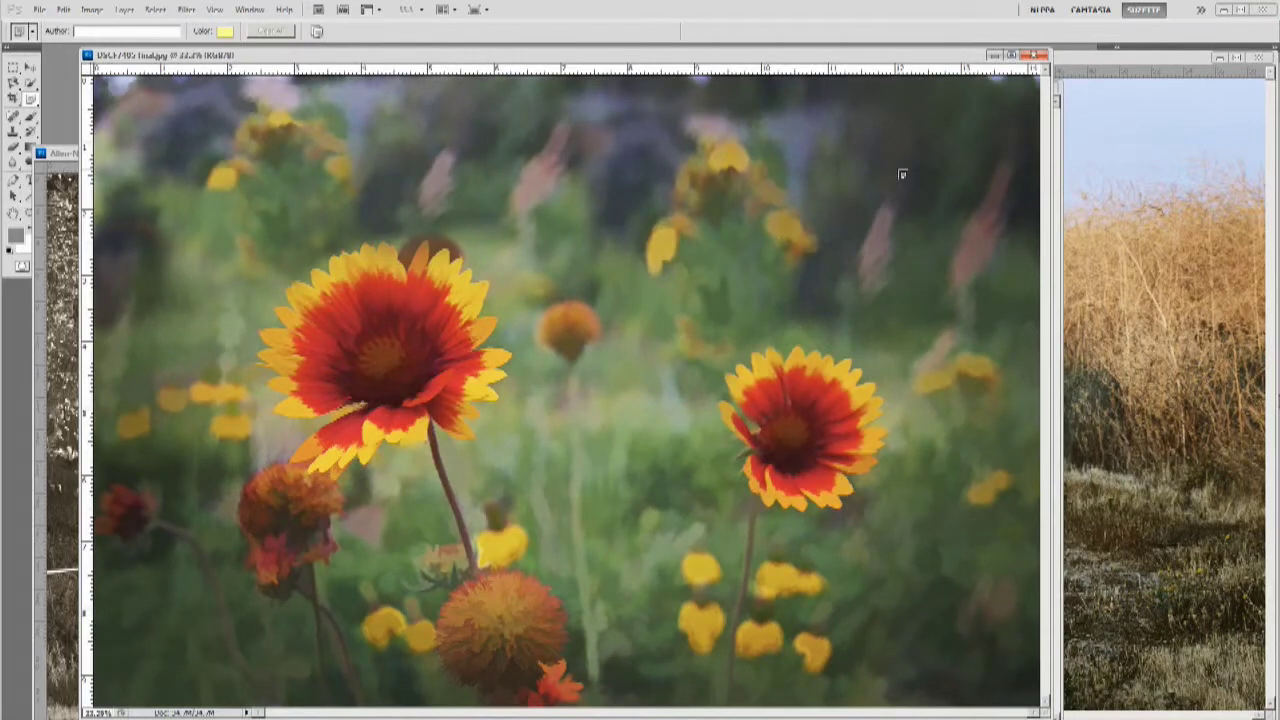
scroll(902, 174, down, 3)
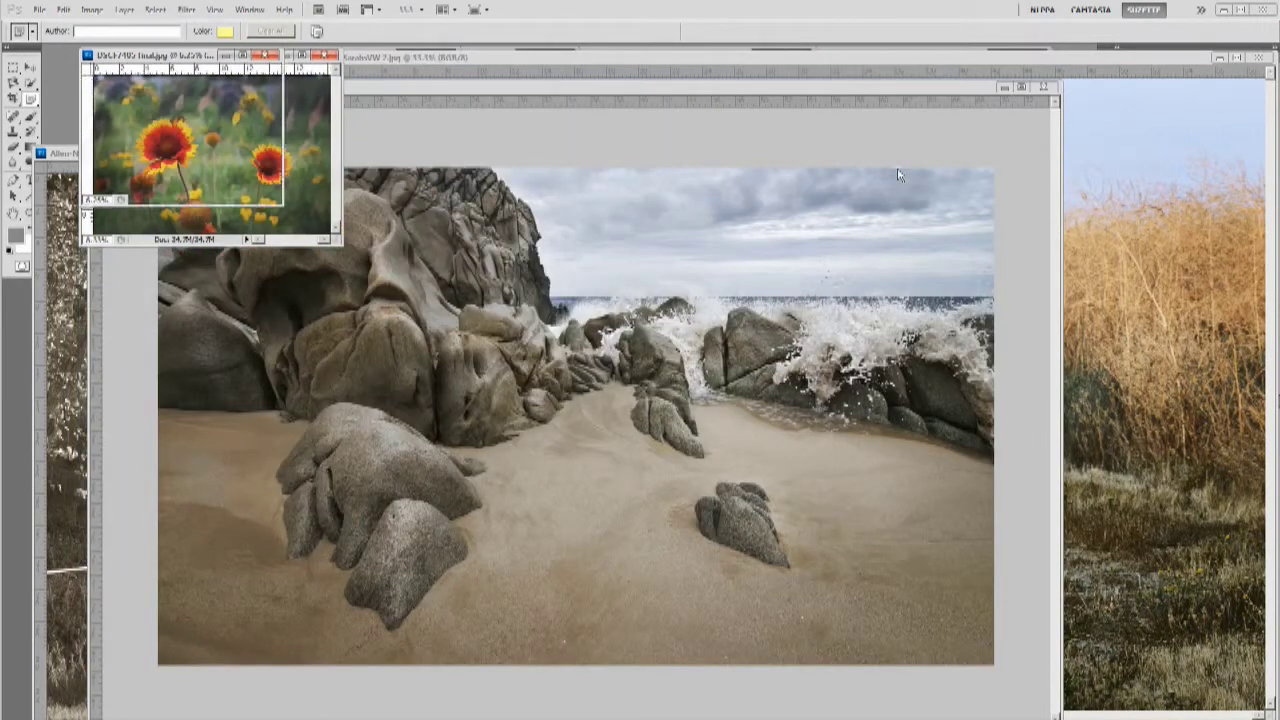
scroll(897, 175, up, 2)
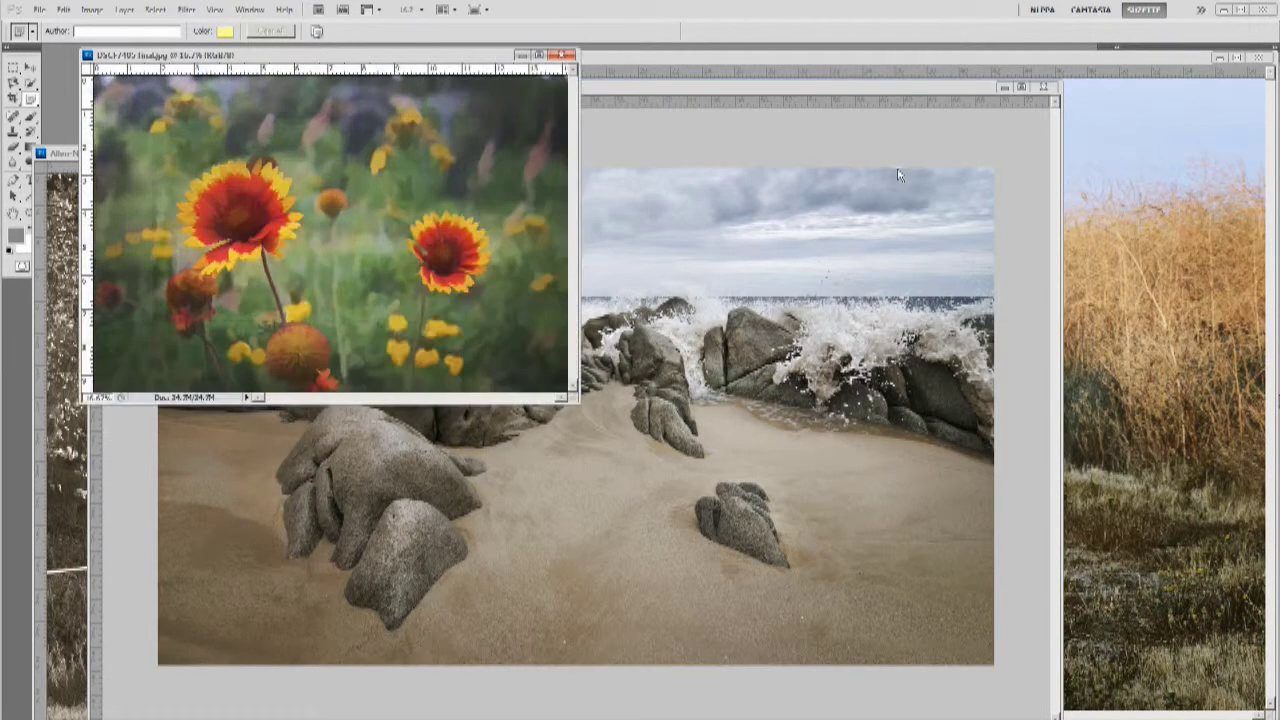
scroll(897, 175, down, 2)
scroll(670, 452, down, 3)
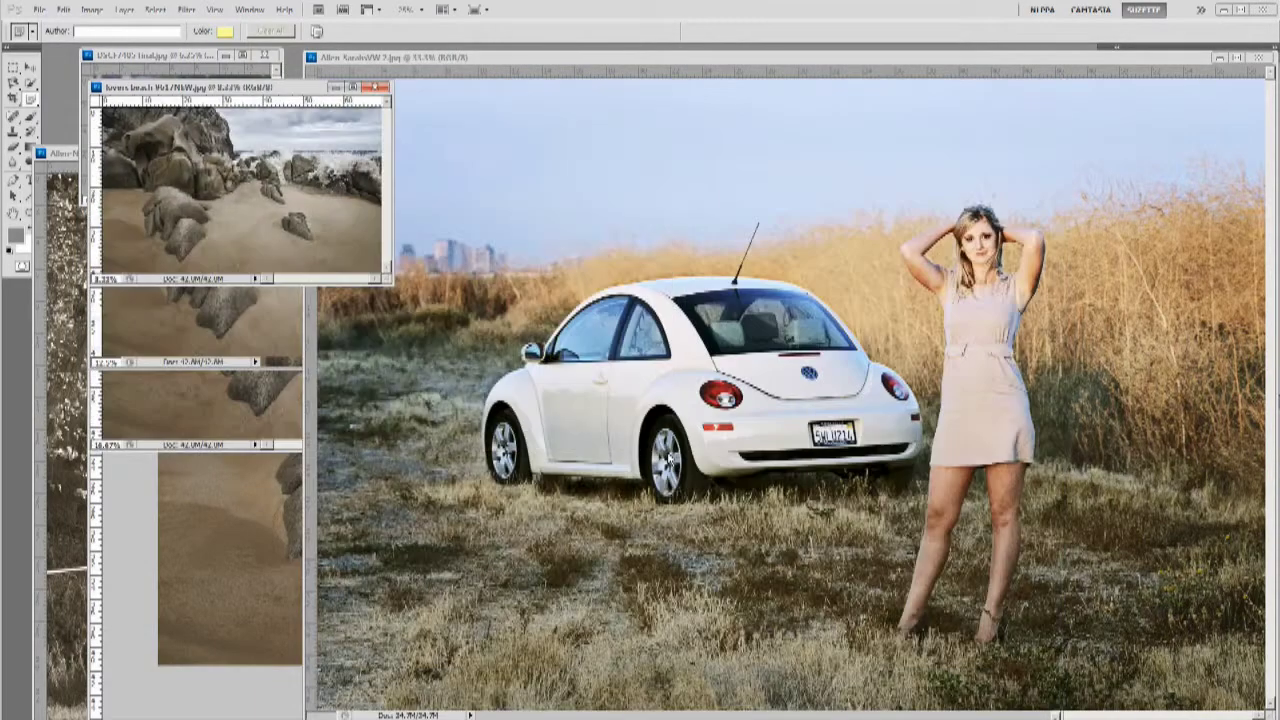
scroll(592, 474, down, 3)
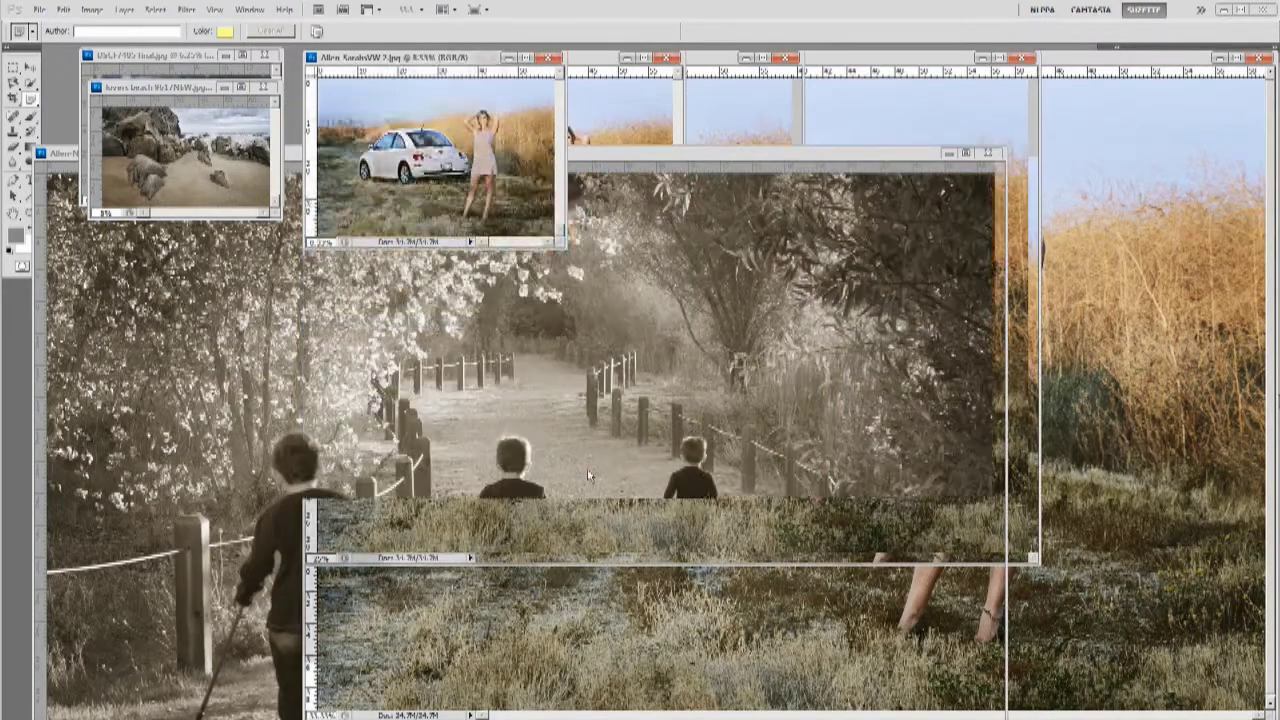
scroll(625, 546, down, 3)
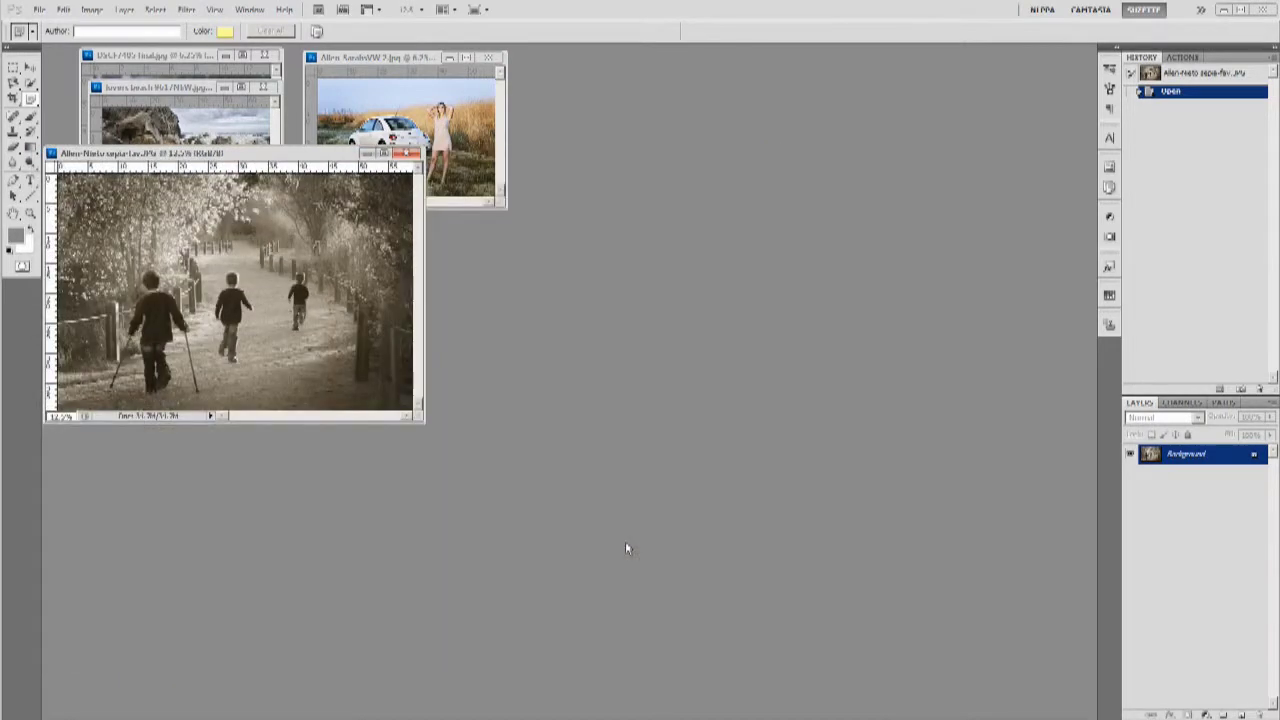
Step: Spread the sepia, car and beach windows apart and zoom the car photo to 33.33% and back out
drag(256, 154, 273, 444)
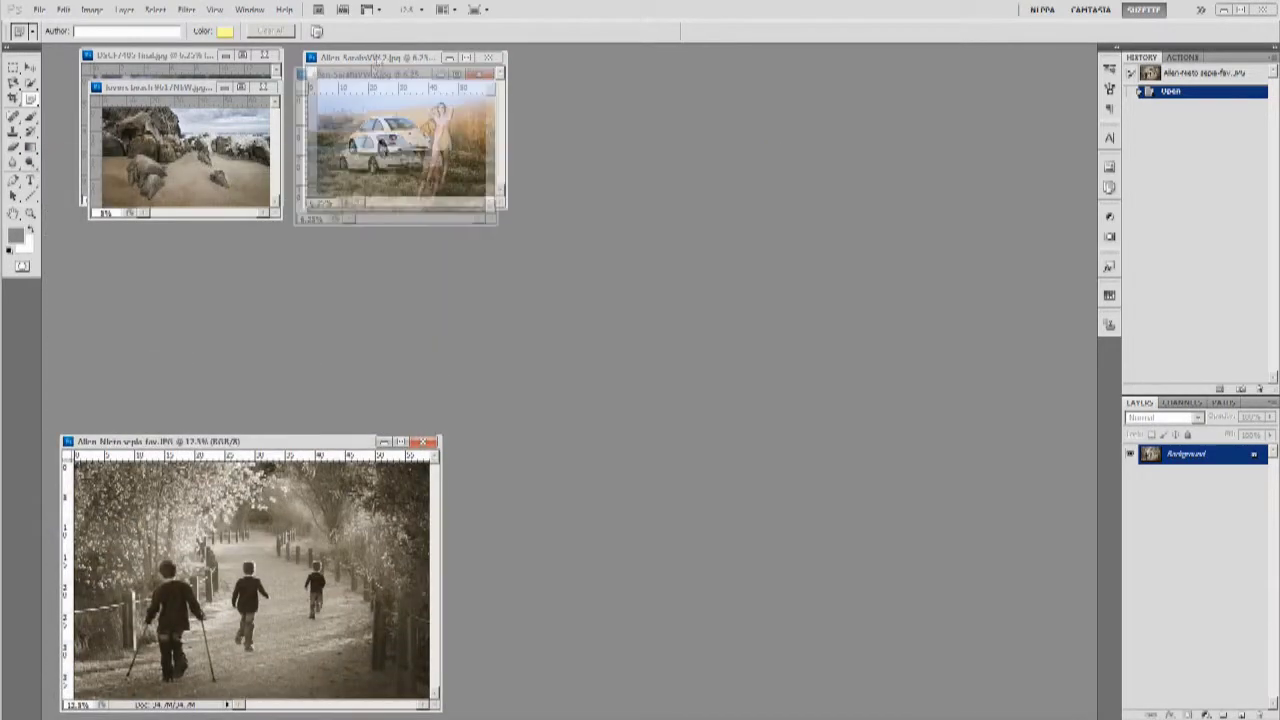
drag(377, 62, 162, 276)
drag(160, 87, 394, 79)
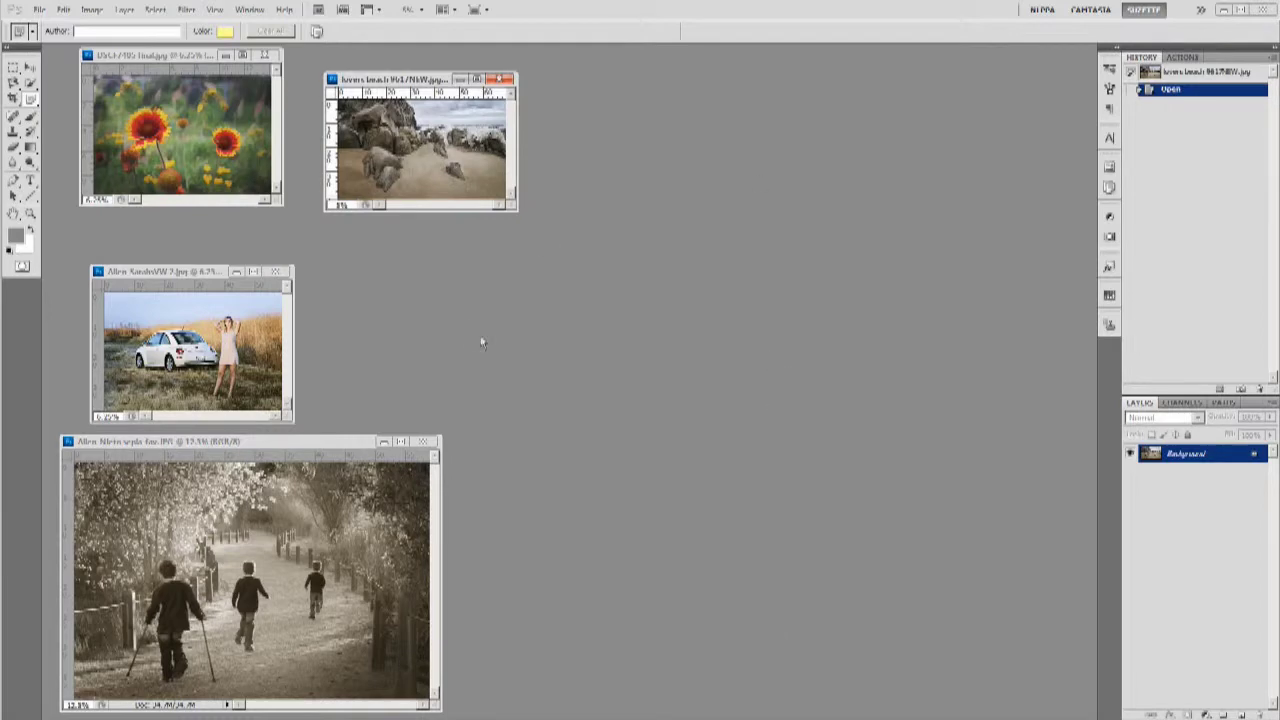
drag(200, 271, 297, 256)
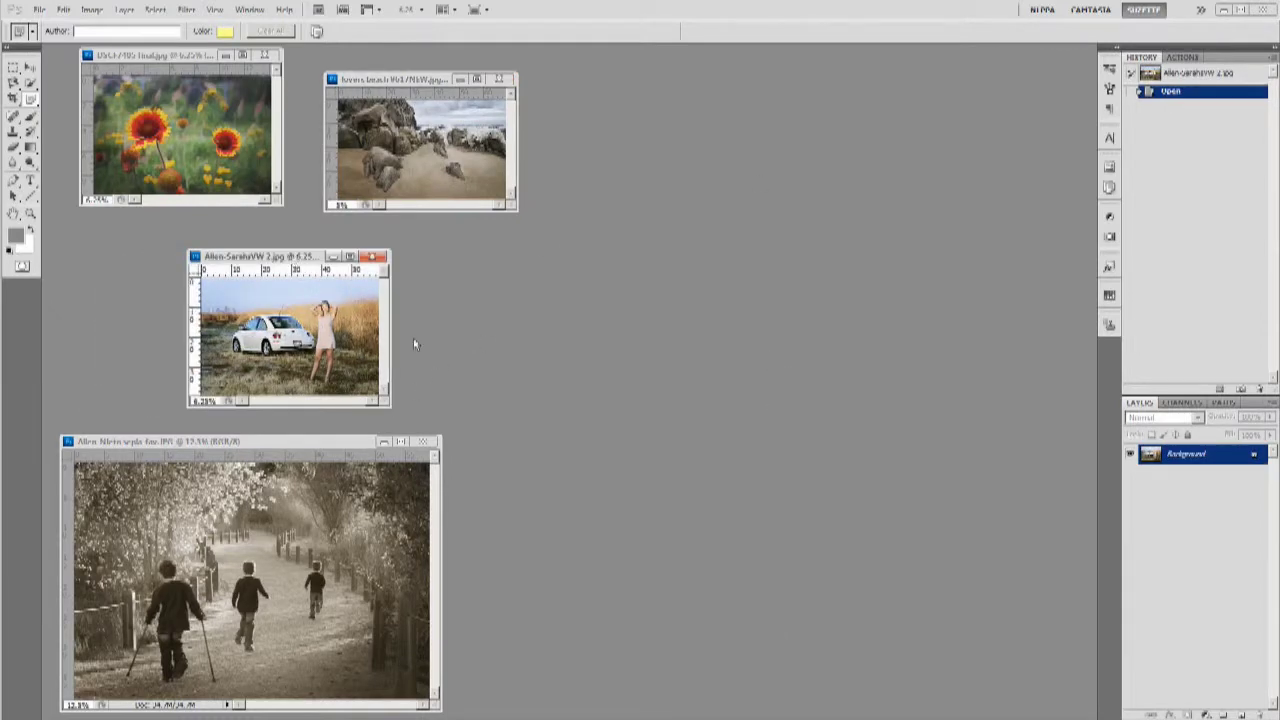
key(ctrl+plus)
key(ctrl+plus)
key(ctrl+plus)
key(ctrl+plus)
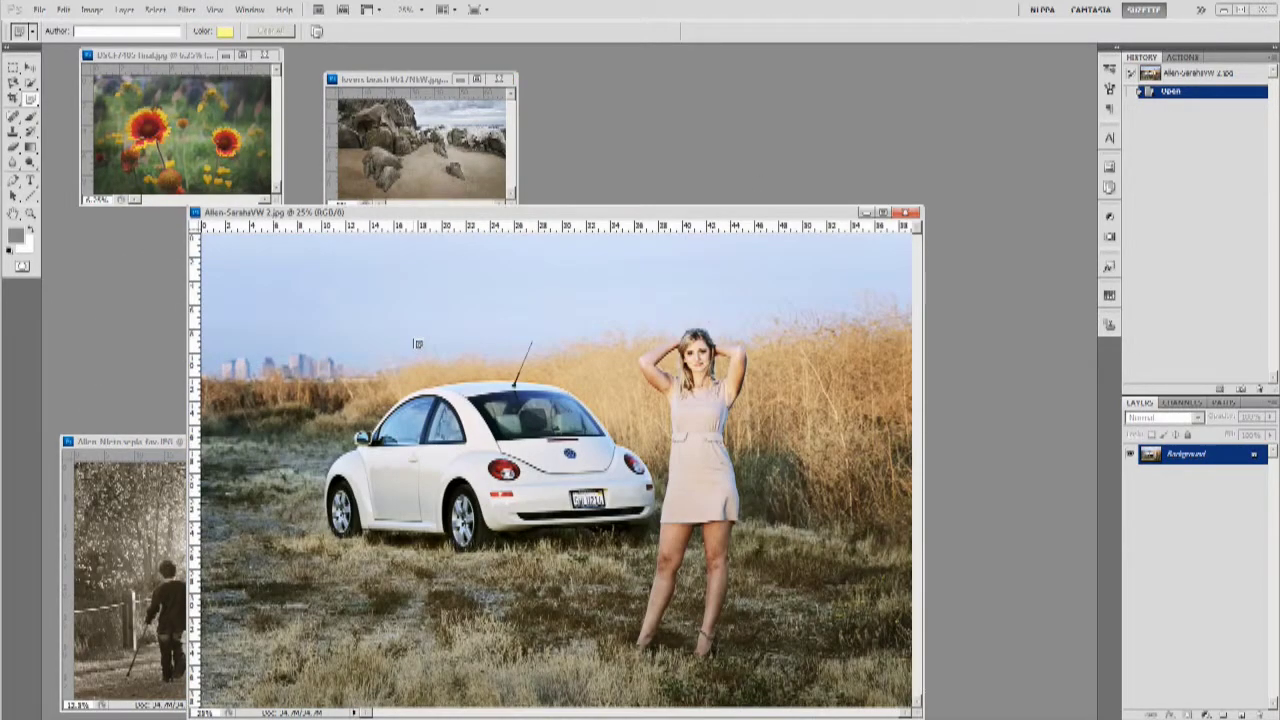
key(ctrl+plus)
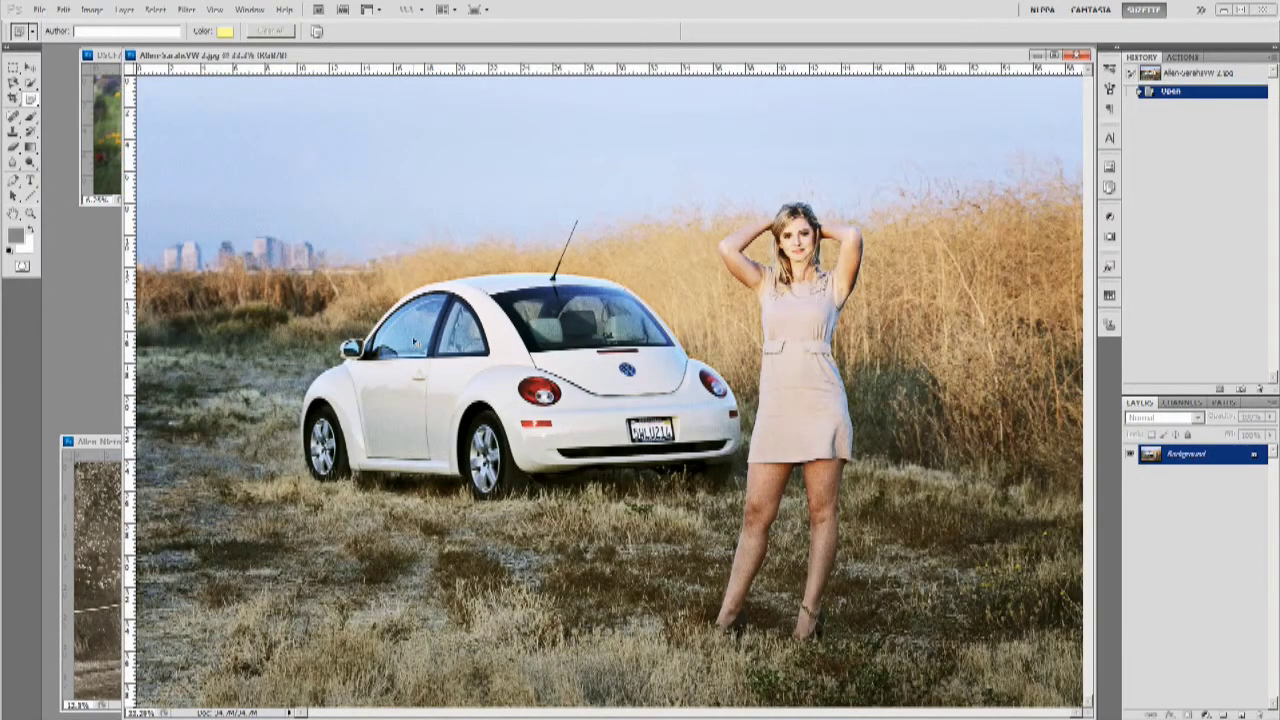
key(ctrl+minus)
key(ctrl+minus)
key(ctrl+minus)
key(ctrl+minus)
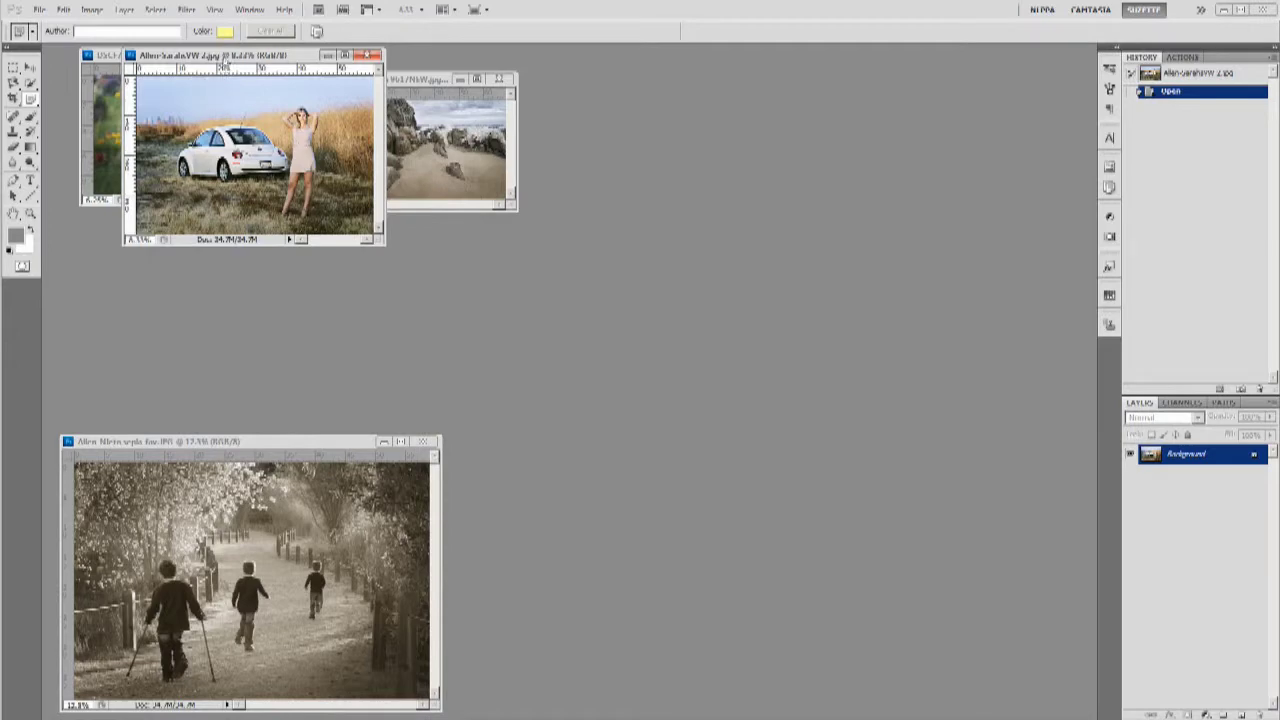
Step: Fine-tune the car and beach window positions, enlarge the beach window, and move the sepia window up-right
drag(226, 56, 248, 80)
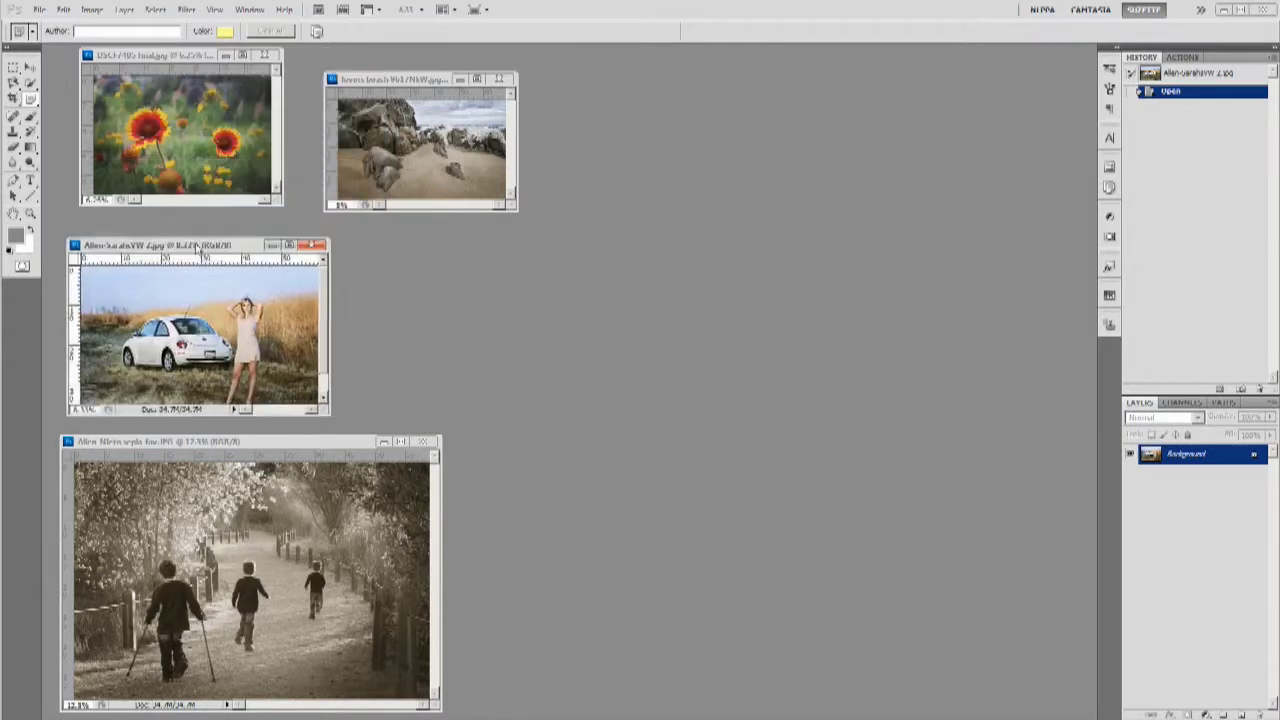
drag(198, 243, 204, 237)
drag(384, 80, 358, 57)
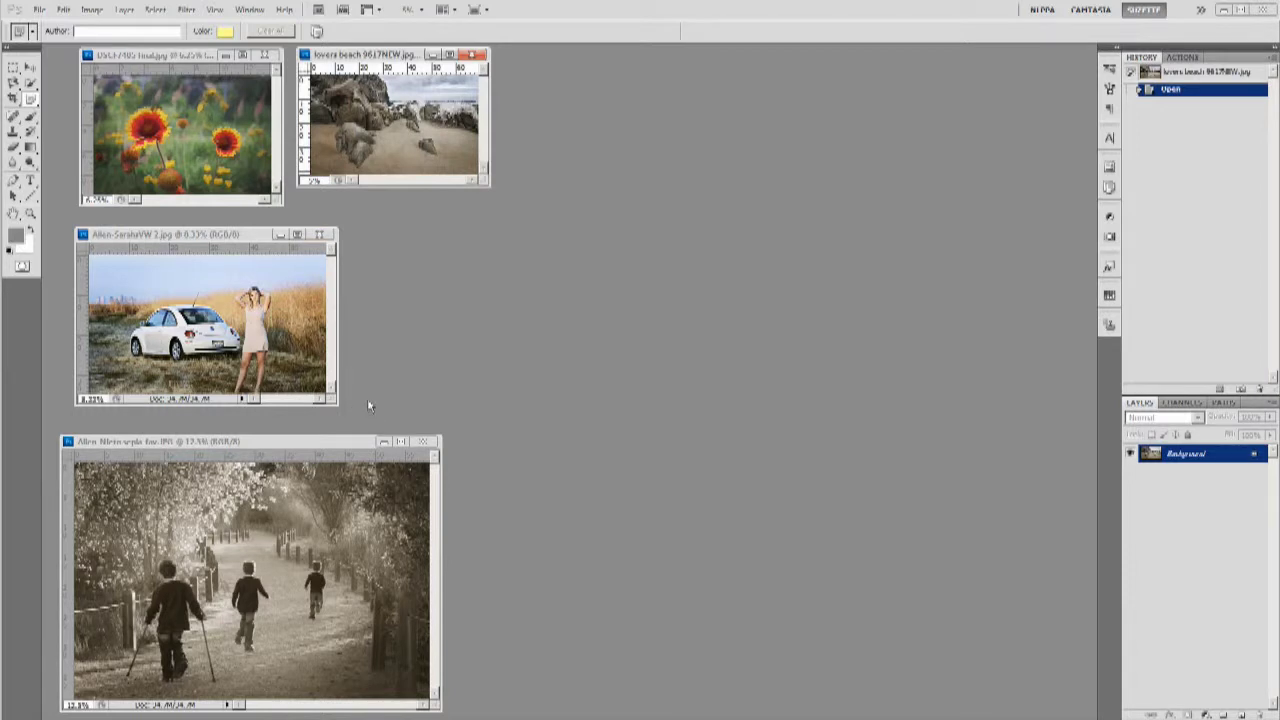
mouse_move(382, 55)
mouse_down()
mouse_move(386, 79)
mouse_move(378, 57)
mouse_up()
drag(481, 201, 487, 216)
drag(380, 441, 506, 353)
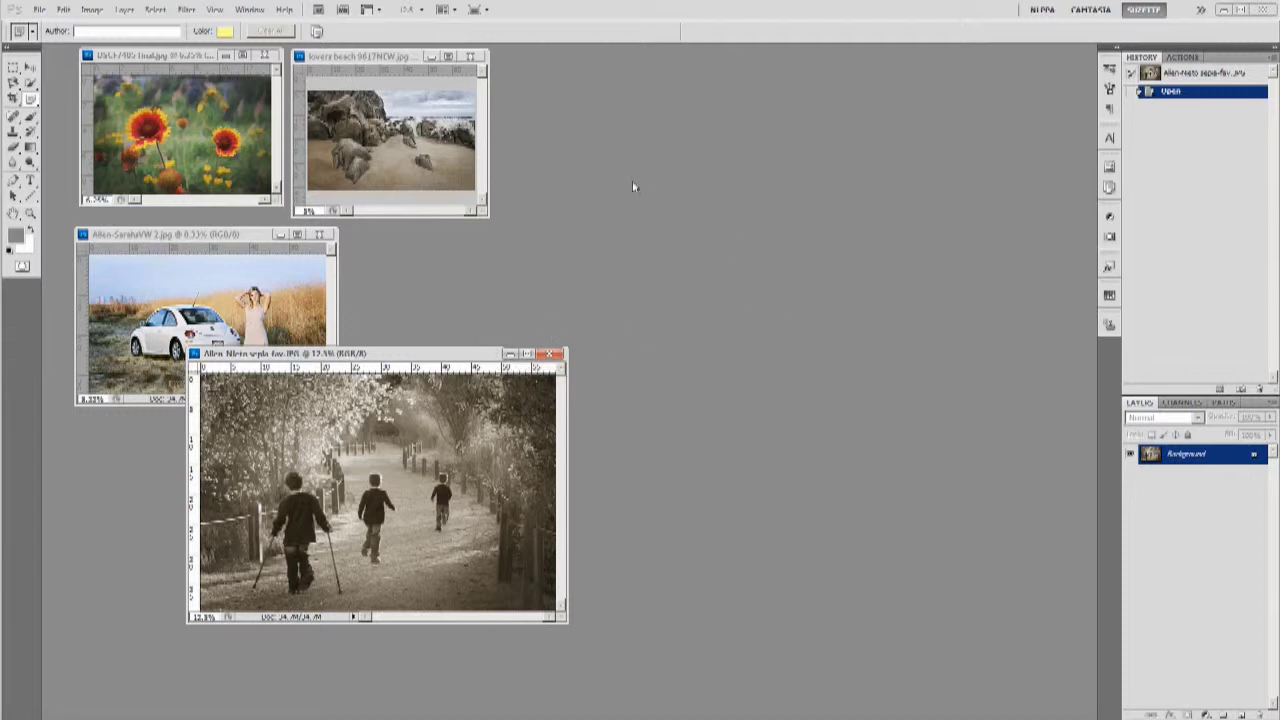
Step: Make the lovers beach photo active, then switch to Bridge and select PeachyComp.jpg
click(405, 172)
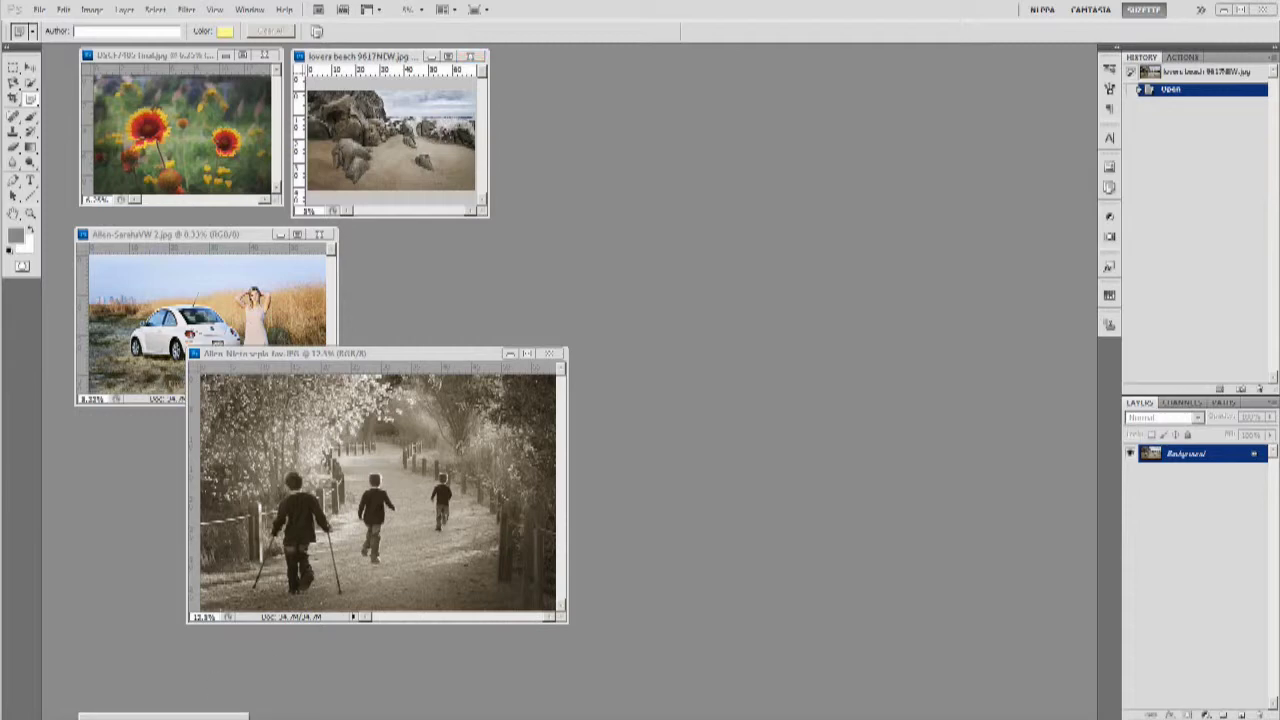
key(alt+Tab)
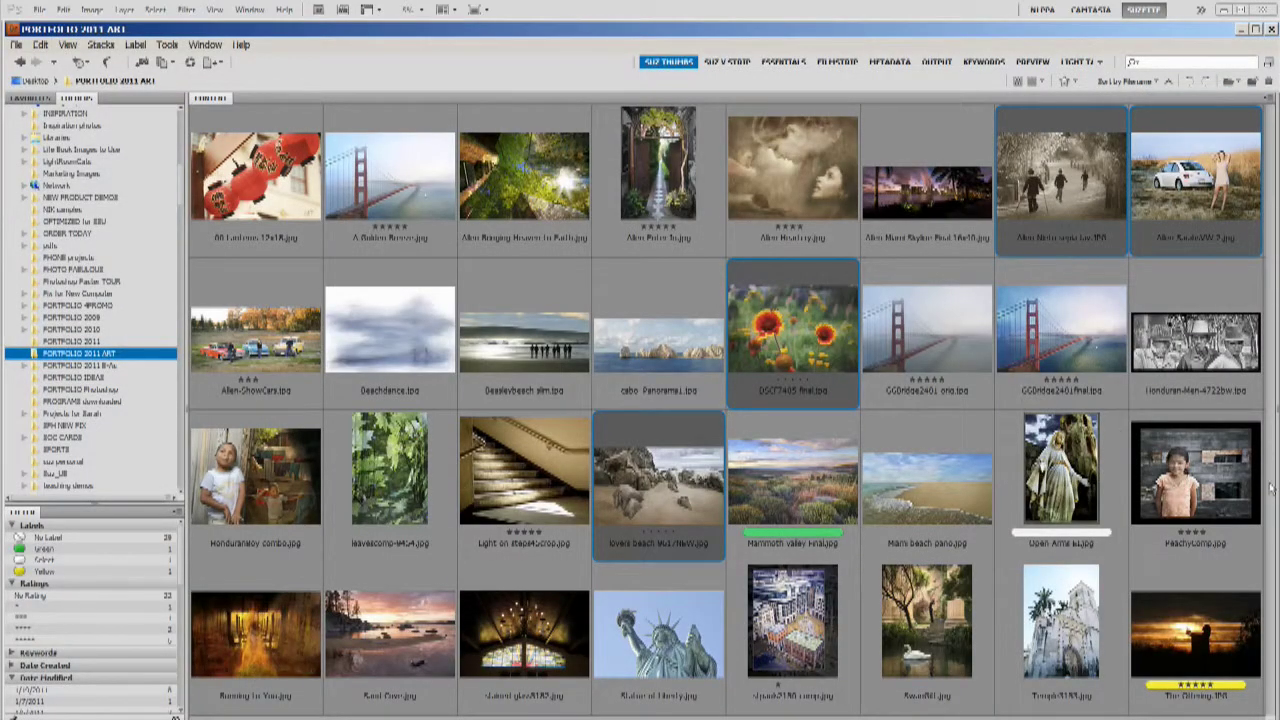
click(1181, 478)
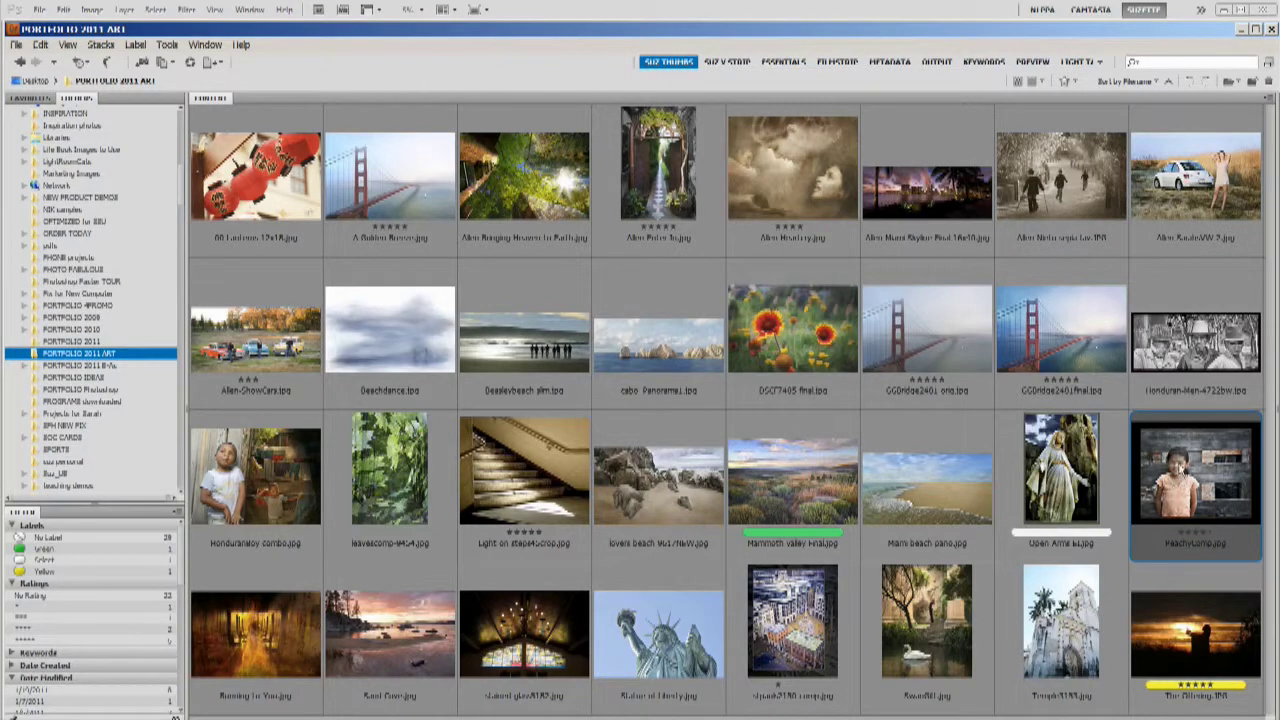
Step: Open PeachyComp.jpg, zoom in to 200% and back to 100%, and select the Clone Stamp tool
double_click(1183, 488)
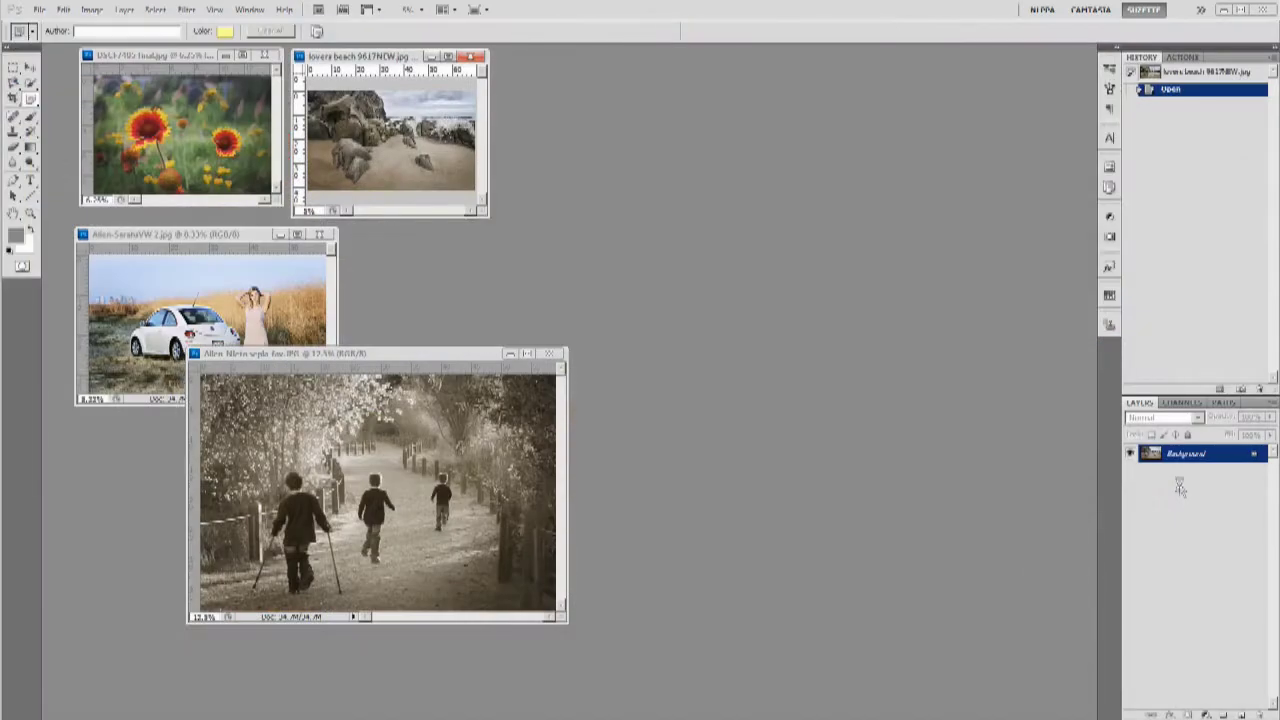
key(ctrl+plus)
key(ctrl+plus)
key(ctrl+plus)
key(ctrl+plus)
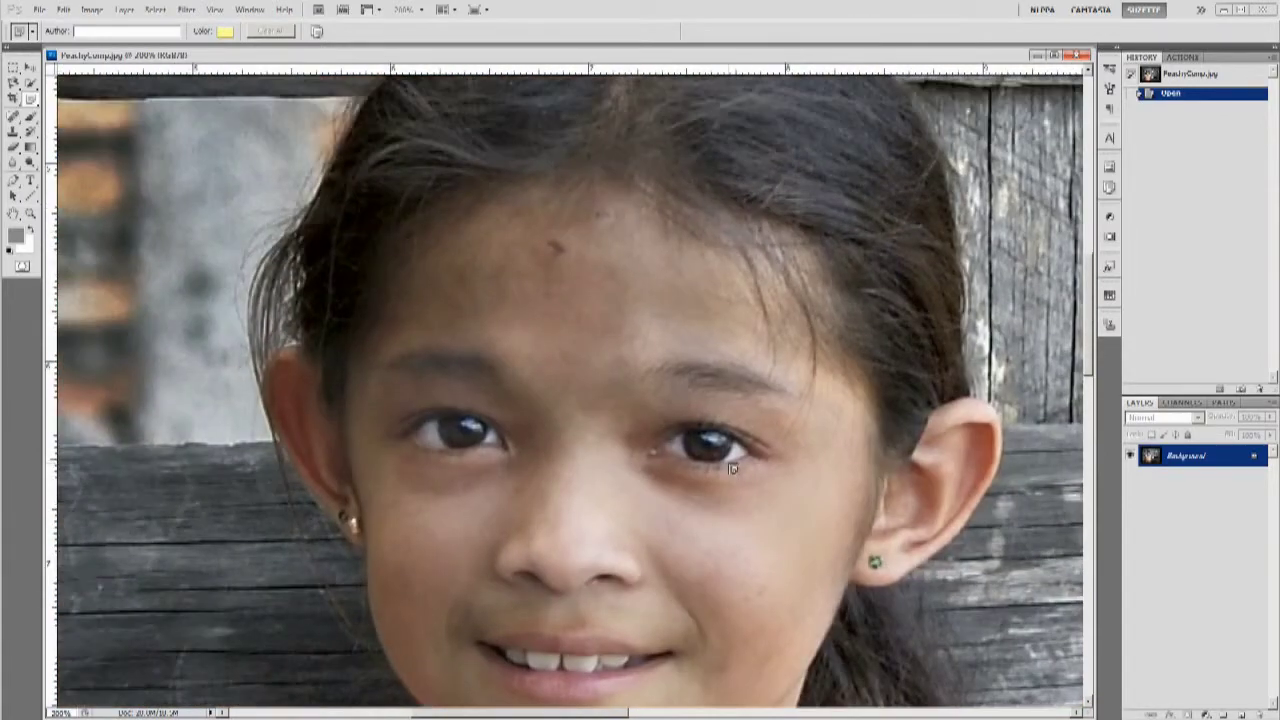
key(ctrl+minus)
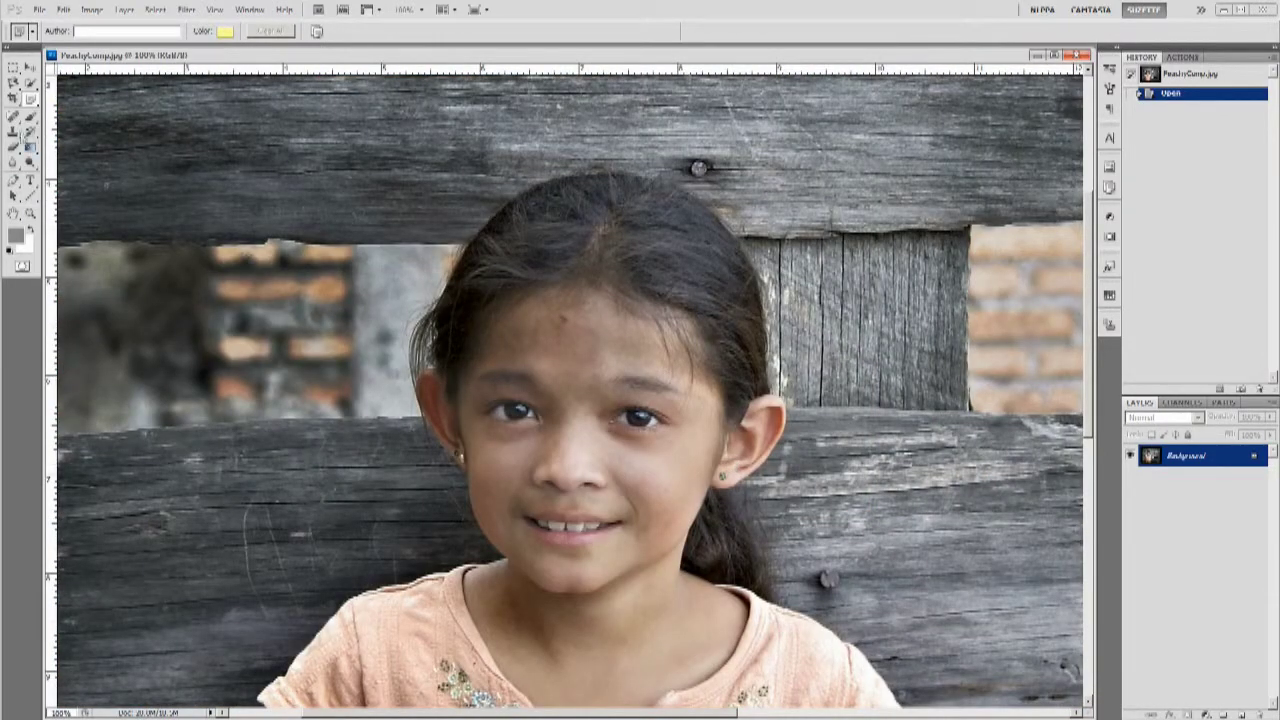
click(13, 132)
click(70, 131)
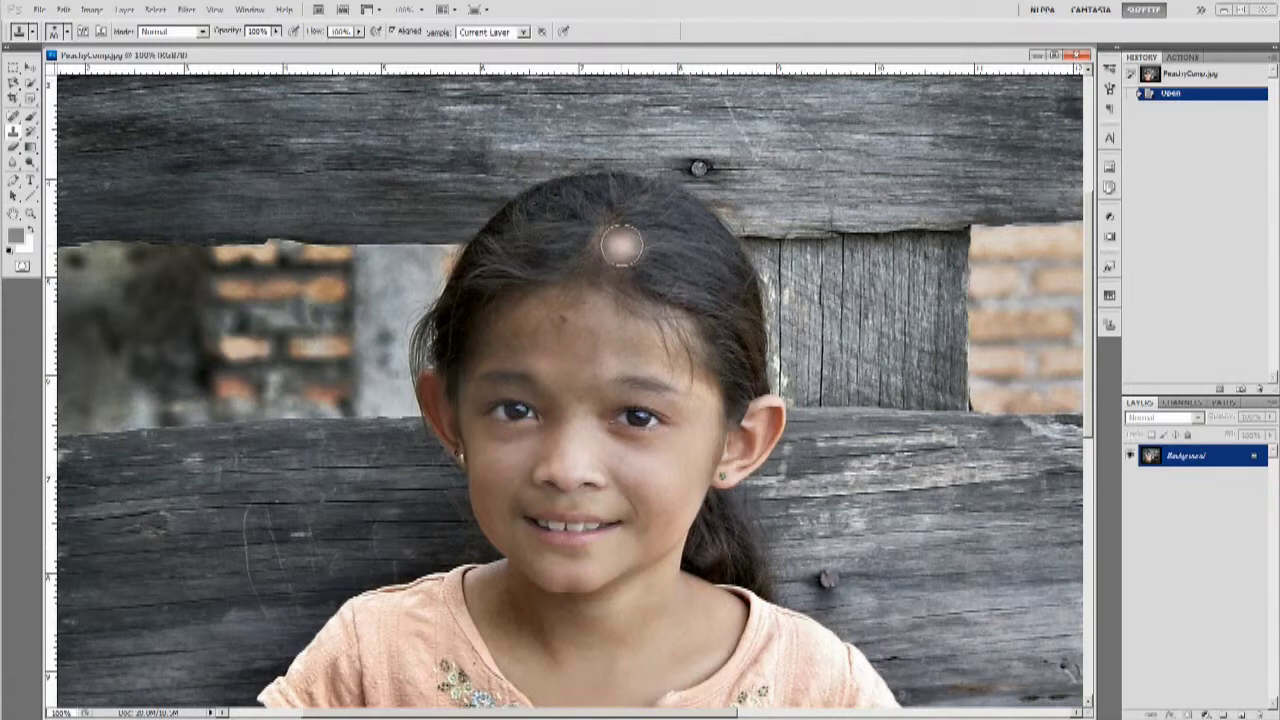
drag(770, 56, 748, 66)
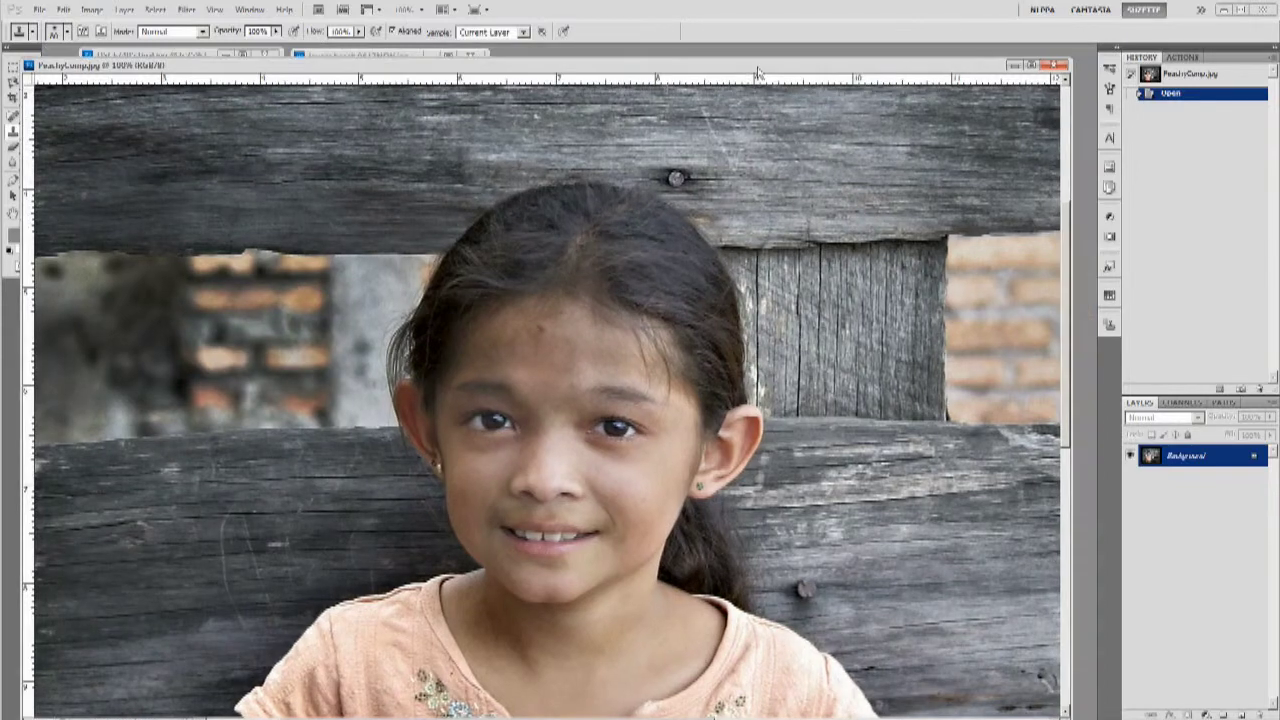
click(250, 11)
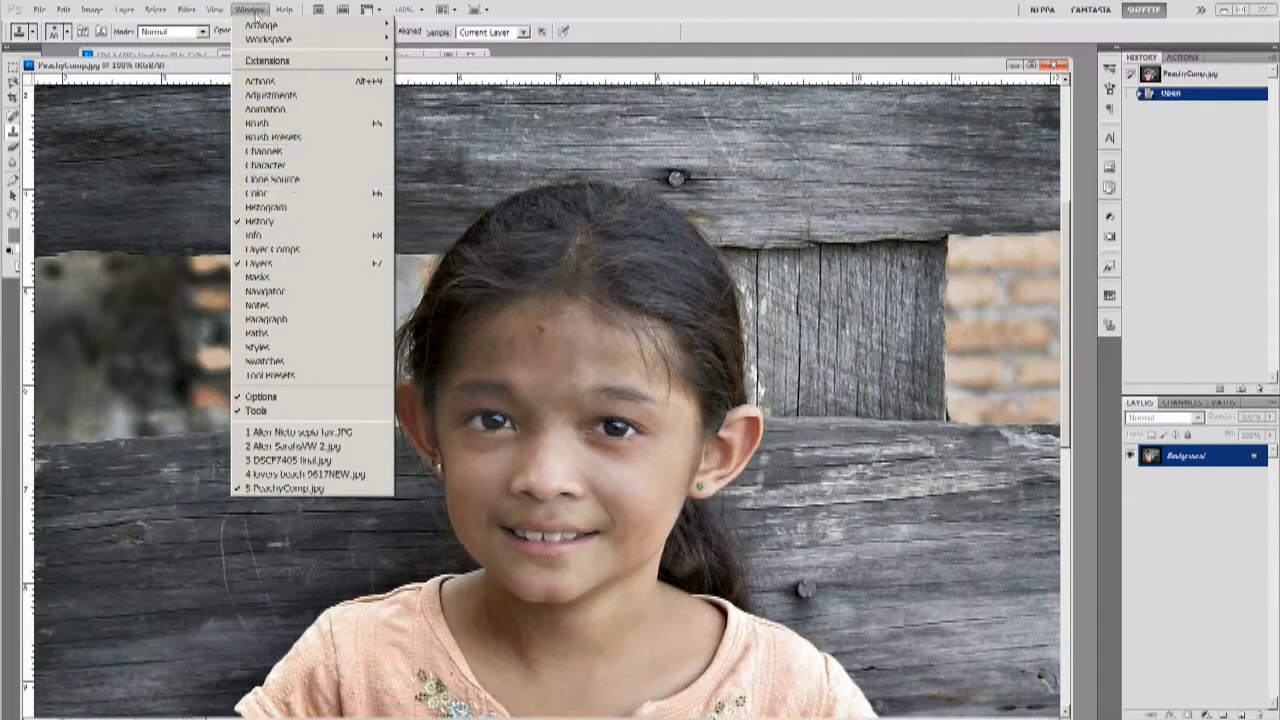
click(265, 178)
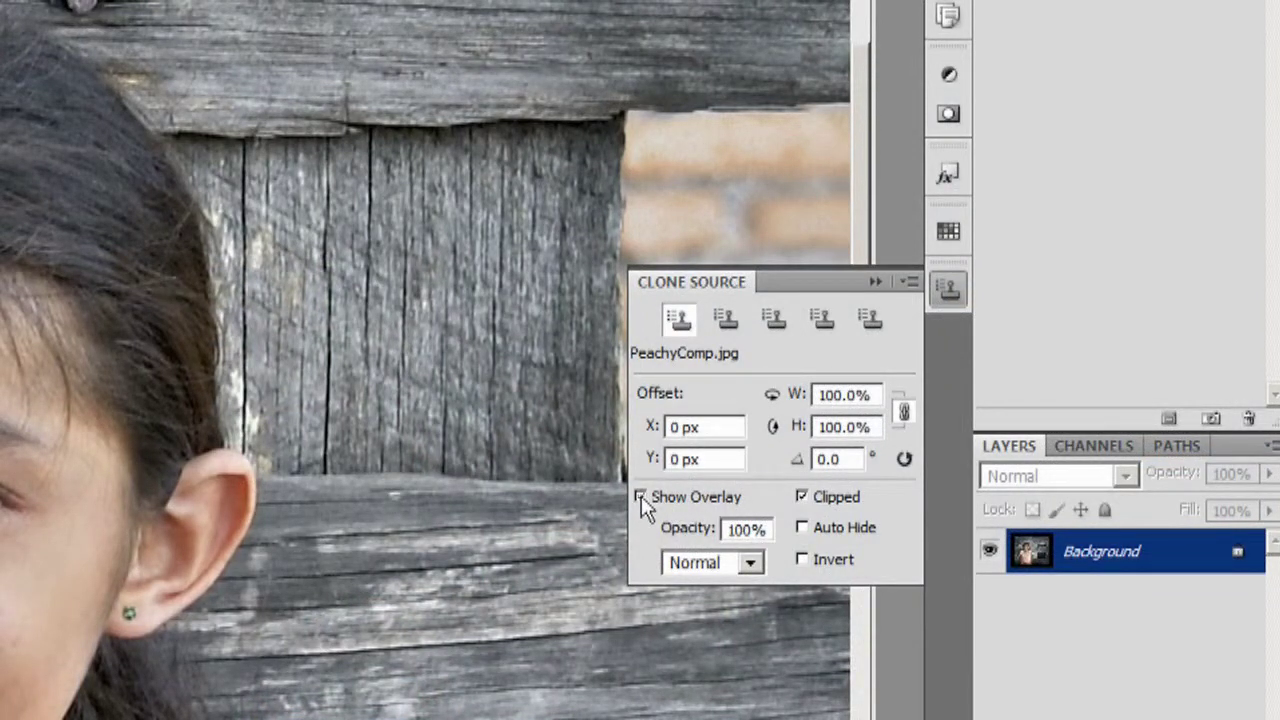
double_click(663, 284)
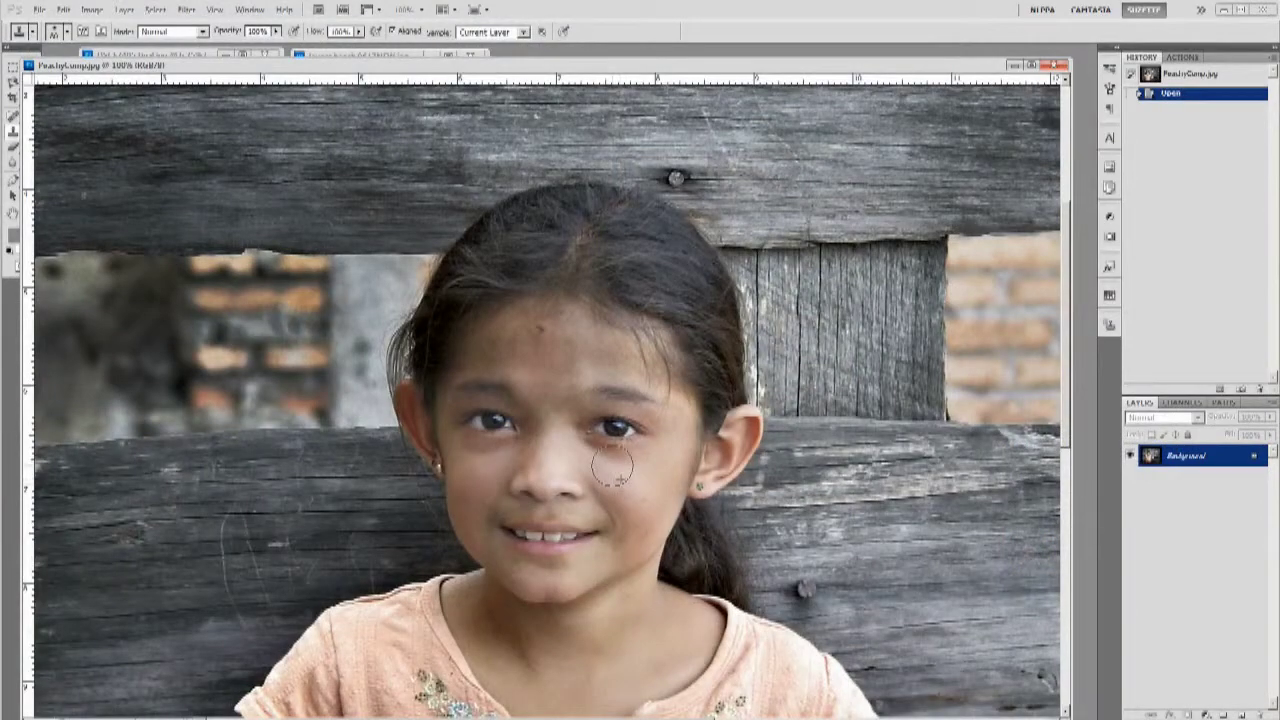
Step: Clone-stamp four dabs over the dark spot on the girl's cheek, then undo the last stroke
click(612, 466)
click(606, 462)
click(600, 455)
click(615, 470)
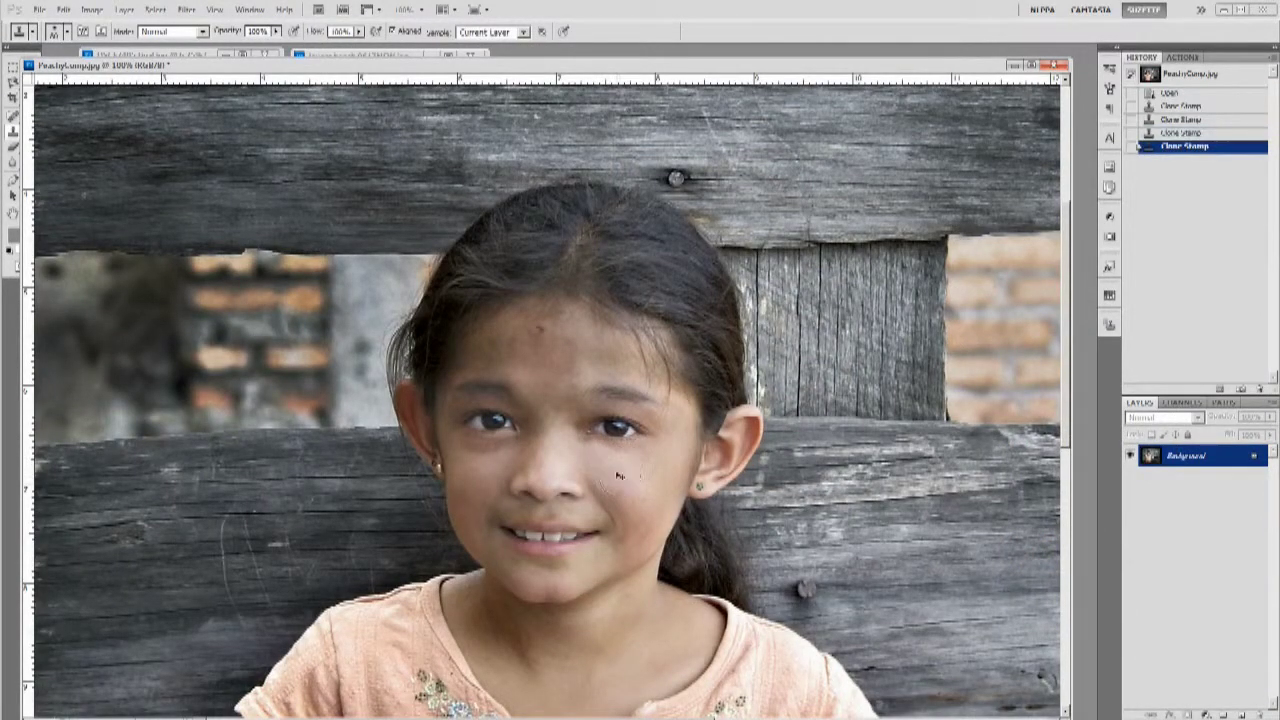
key(ctrl+z)
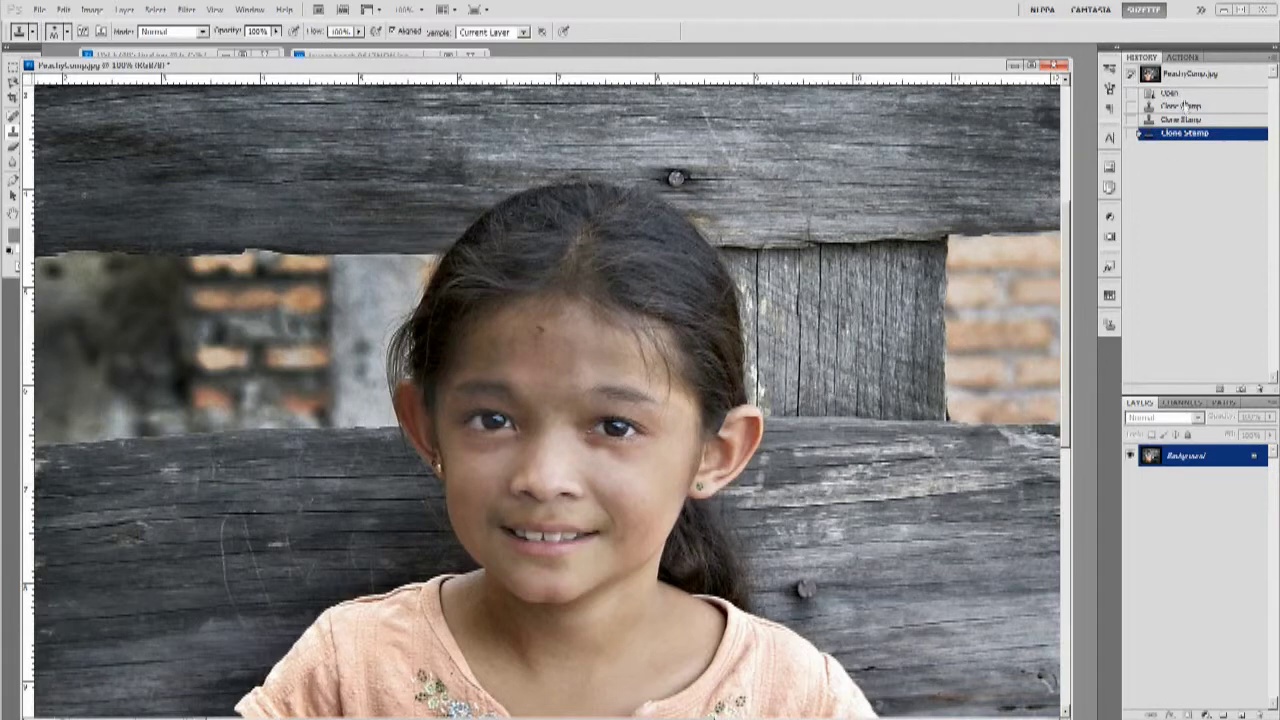
Step: Close PeachyComp.jpg without saving, move the sepia window bottom-left and activate the lovers beach photo
click(1052, 65)
click(655, 290)
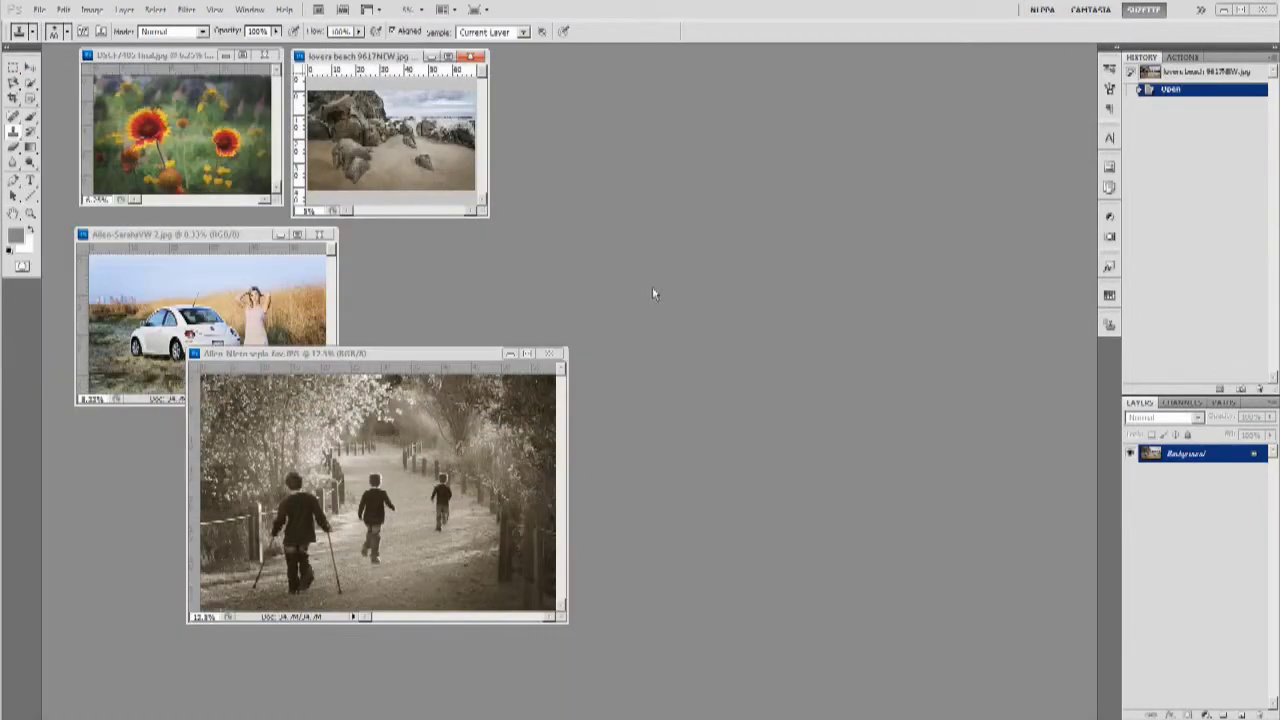
drag(409, 356, 288, 430)
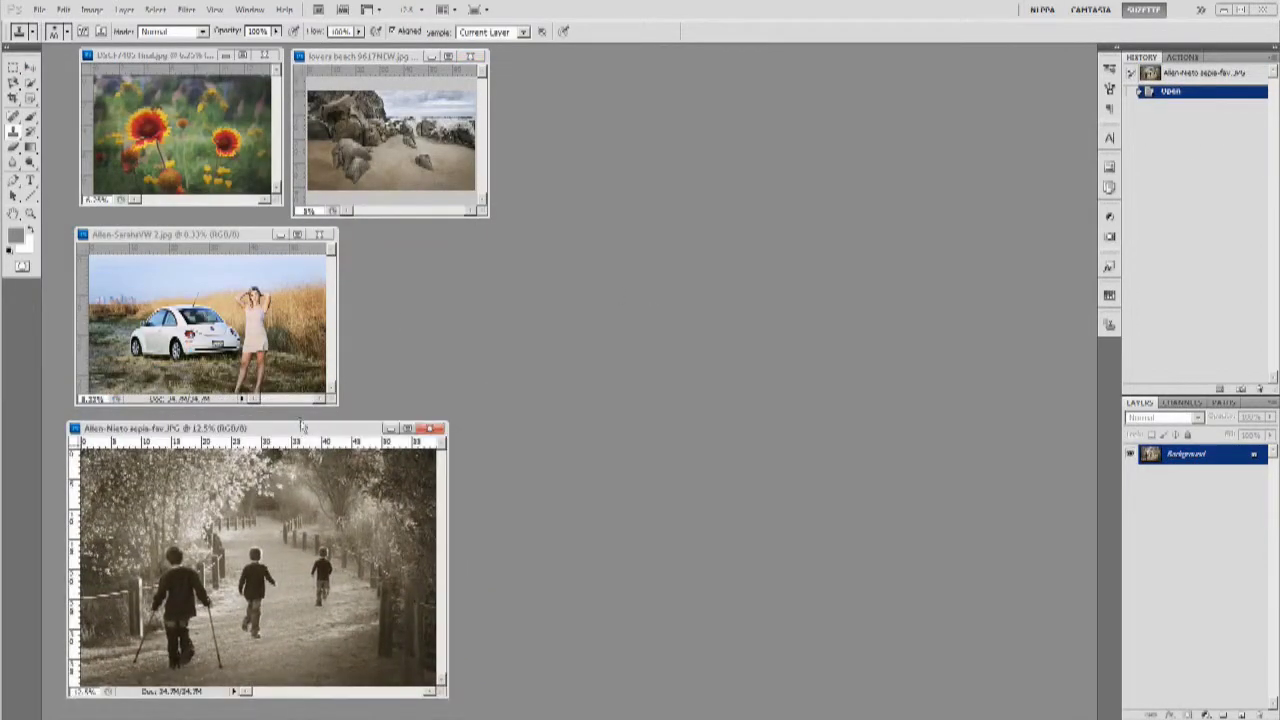
mouse_move(388, 57)
mouse_down()
mouse_move(412, 57)
mouse_move(388, 57)
mouse_up()
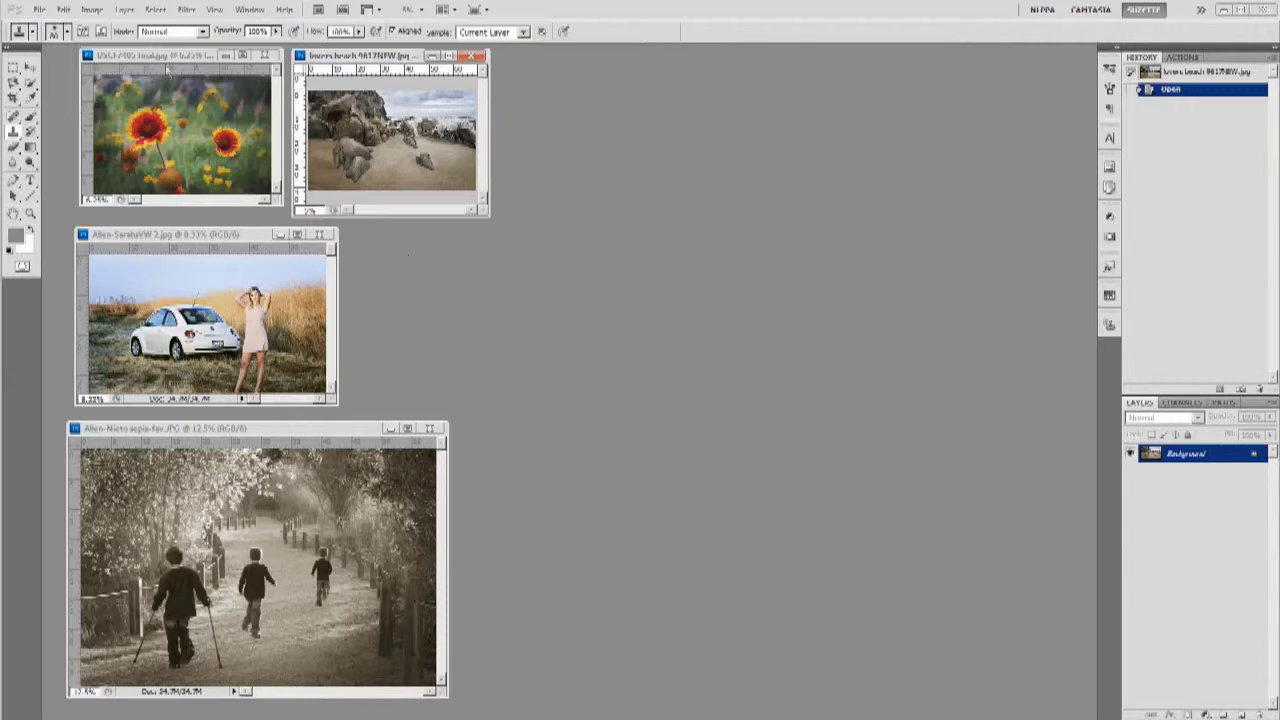
Step: Open the General page via Edit > Preferences > General
click(63, 10)
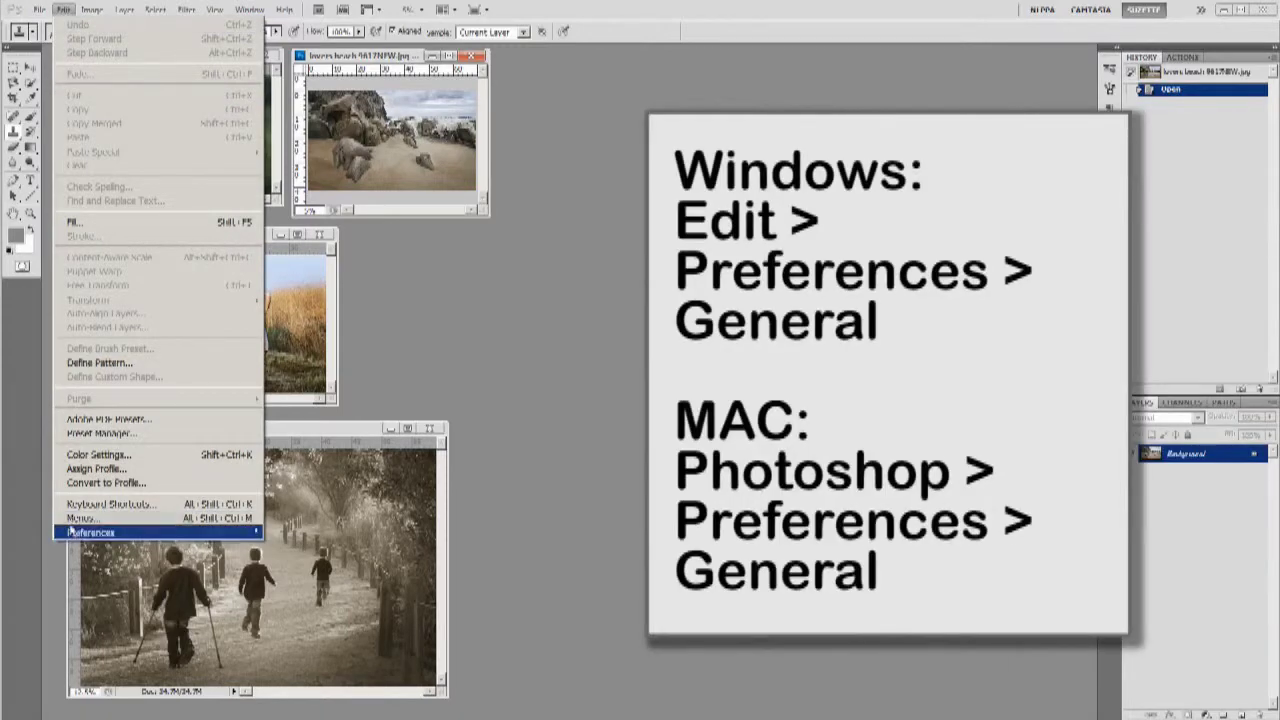
mouse_move(77, 533)
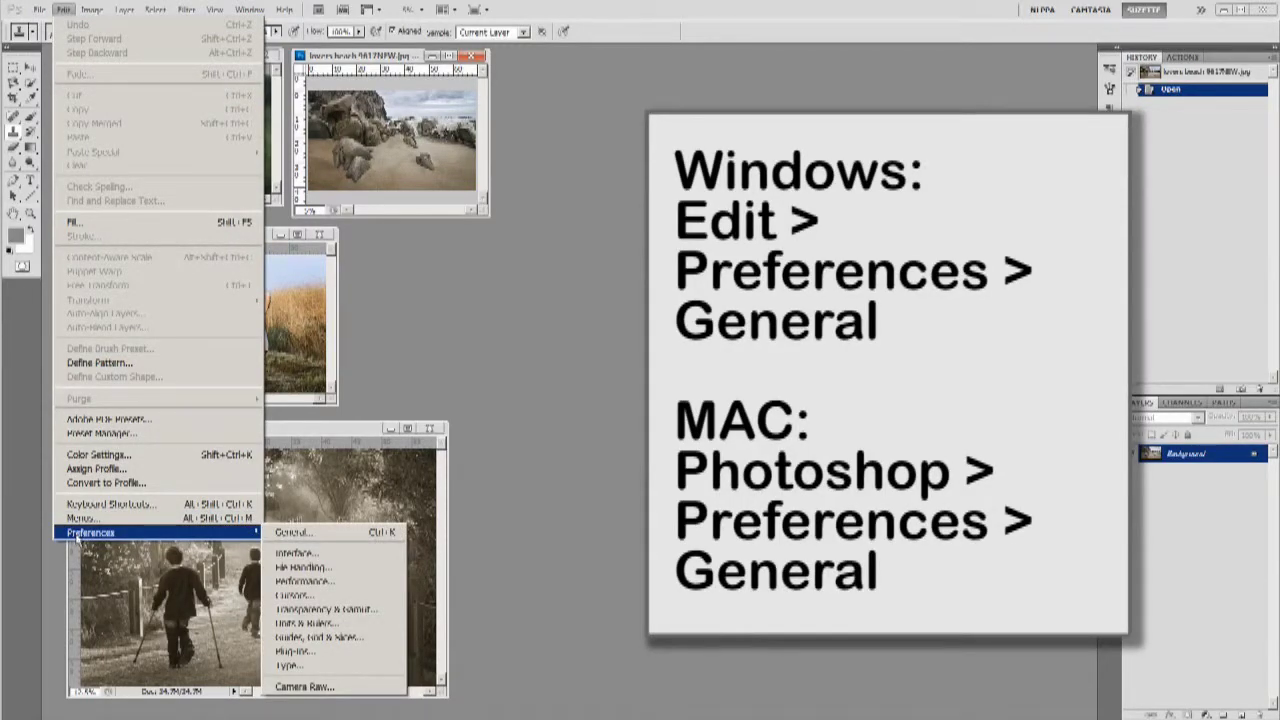
click(348, 535)
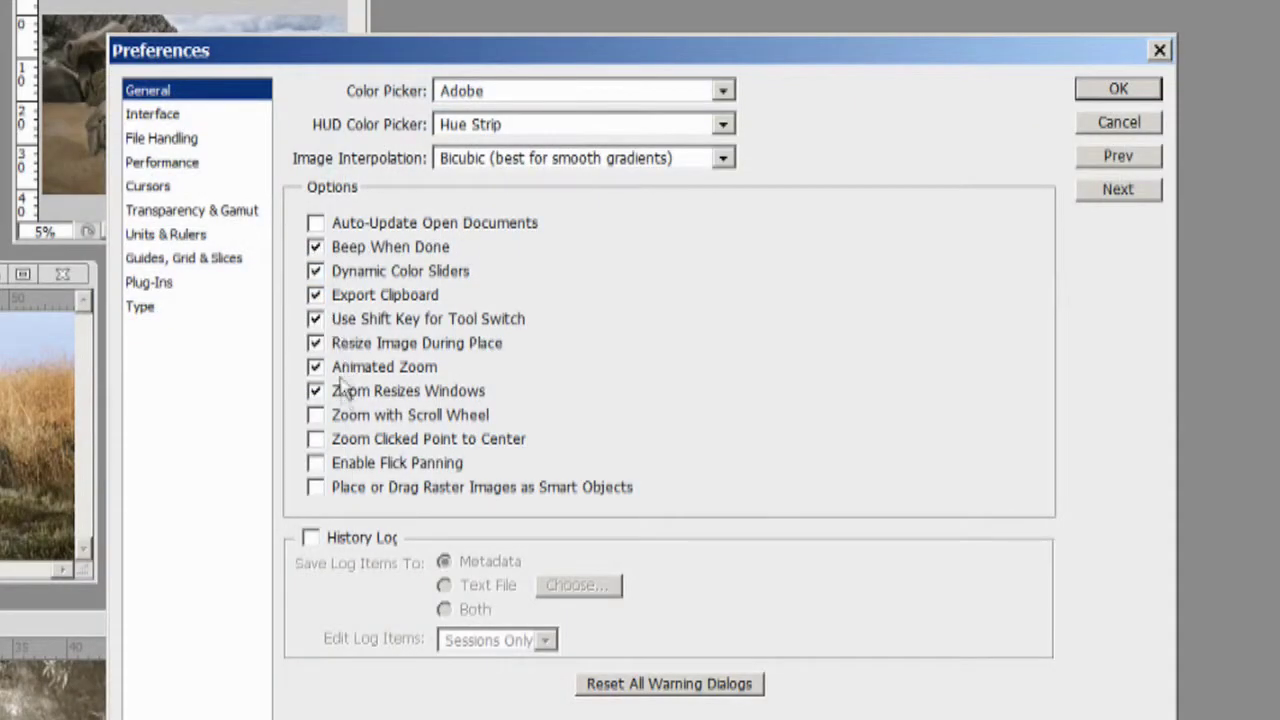
Step: Toggle Zoom Resizes Windows off and back on, uncheck Use Shift Key for Tool Switch, and move the dialog aside
click(316, 391)
click(316, 392)
click(315, 320)
drag(517, 54, 557, 90)
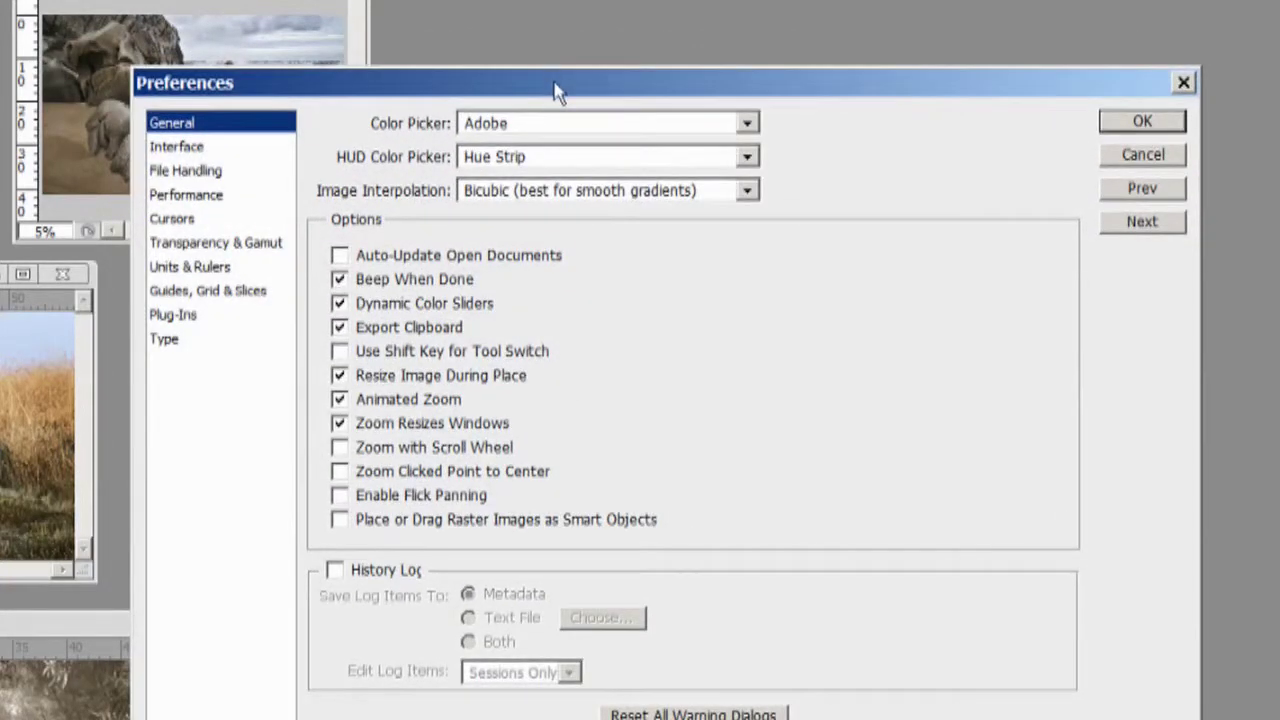
Step: Enable History Log saving to text file 110205.txt in the PS logs for Timeclock folder
click(336, 571)
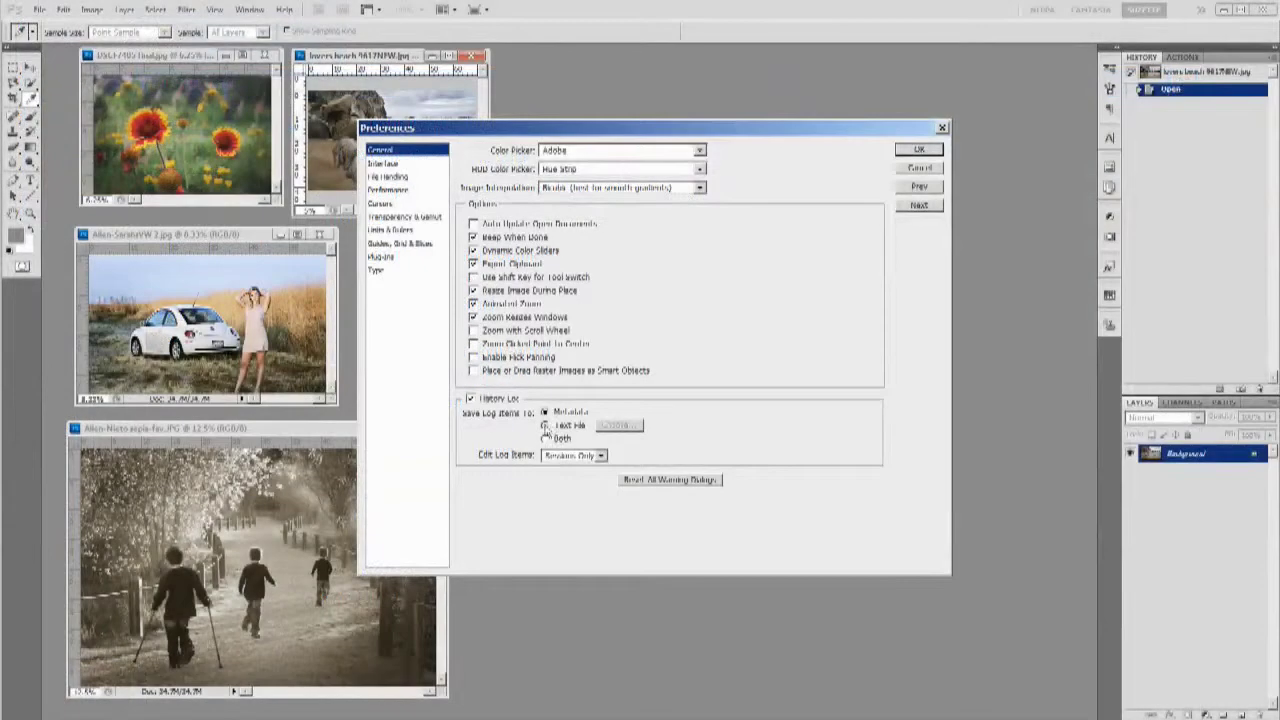
click(545, 426)
click(555, 489)
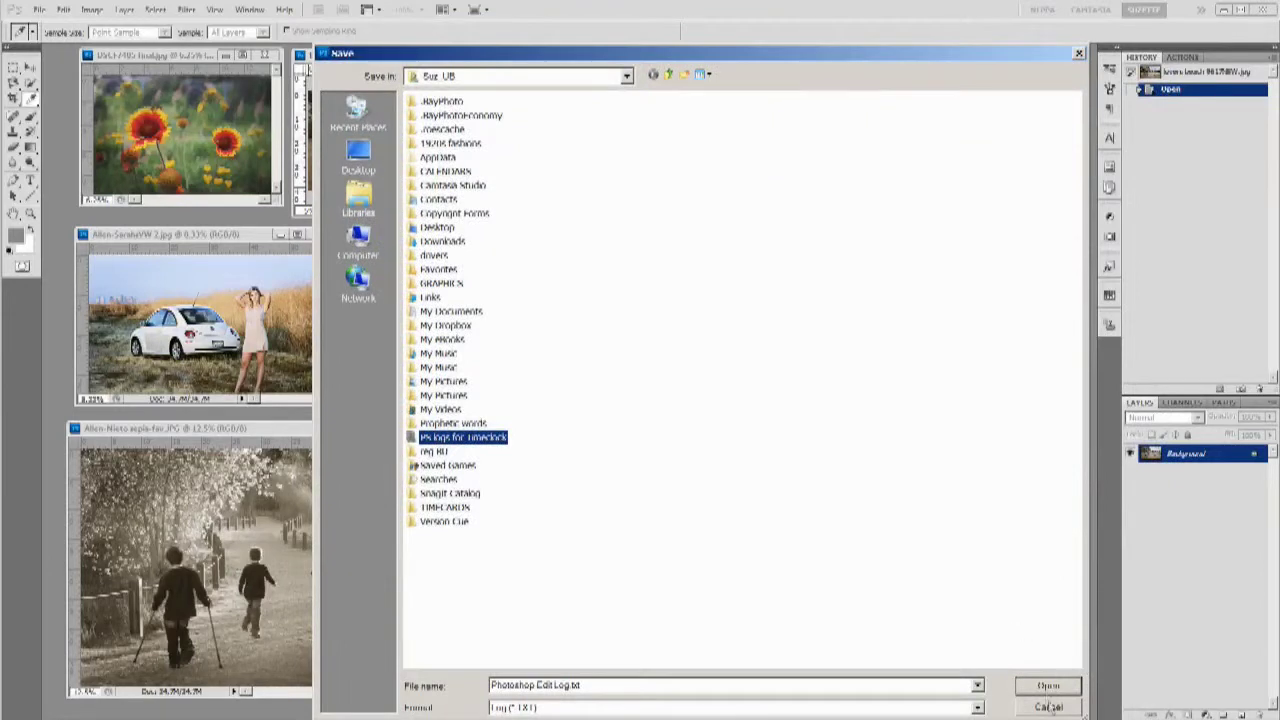
click(1047, 687)
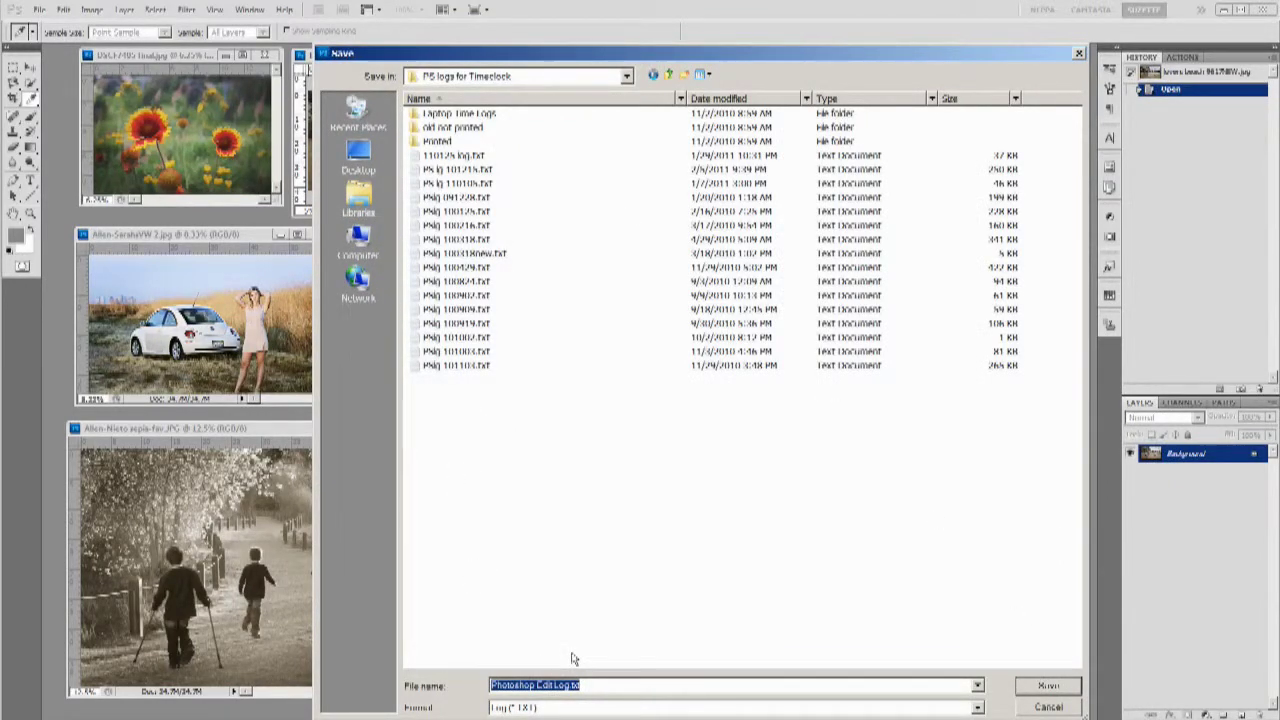
text(11)
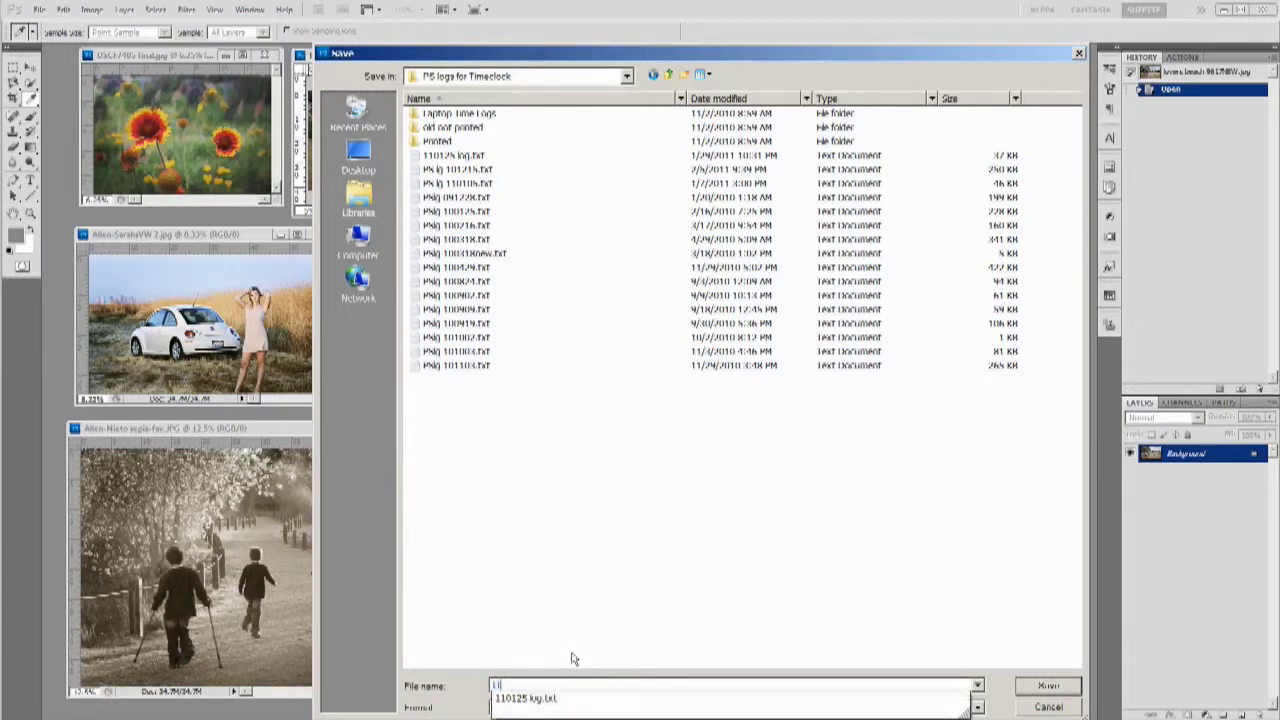
text(4)
text(0202)
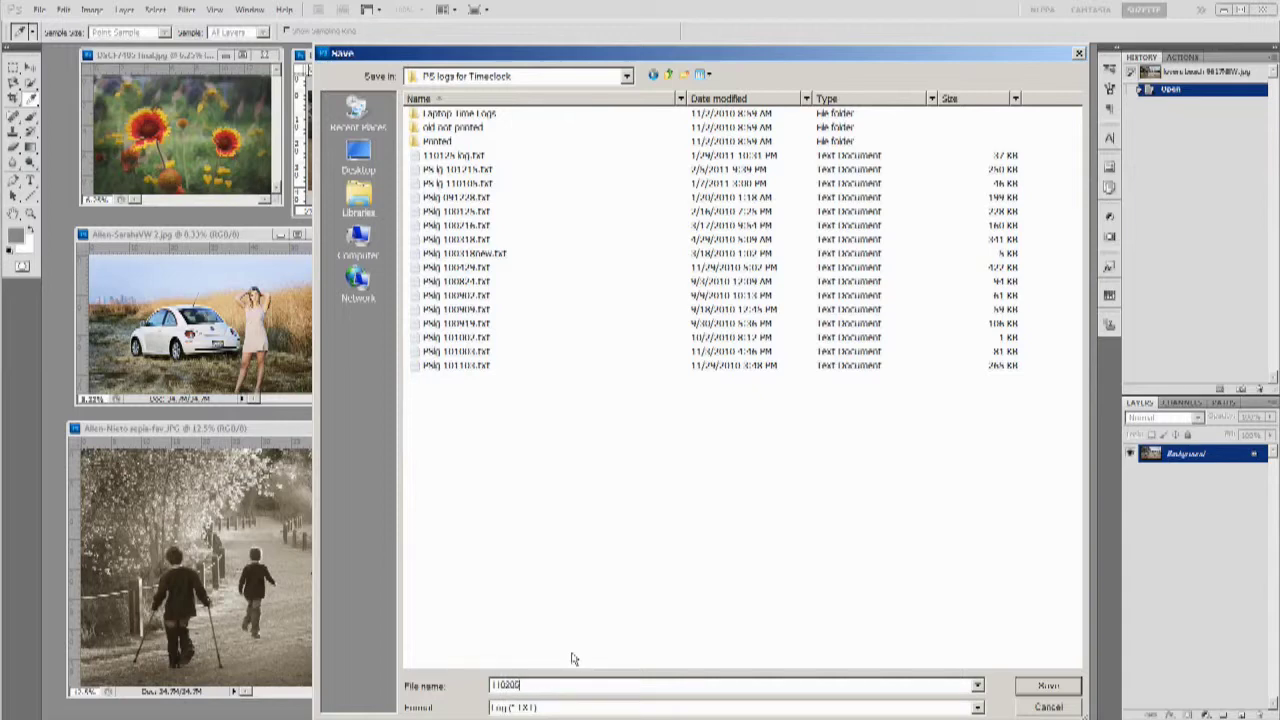
click(1040, 688)
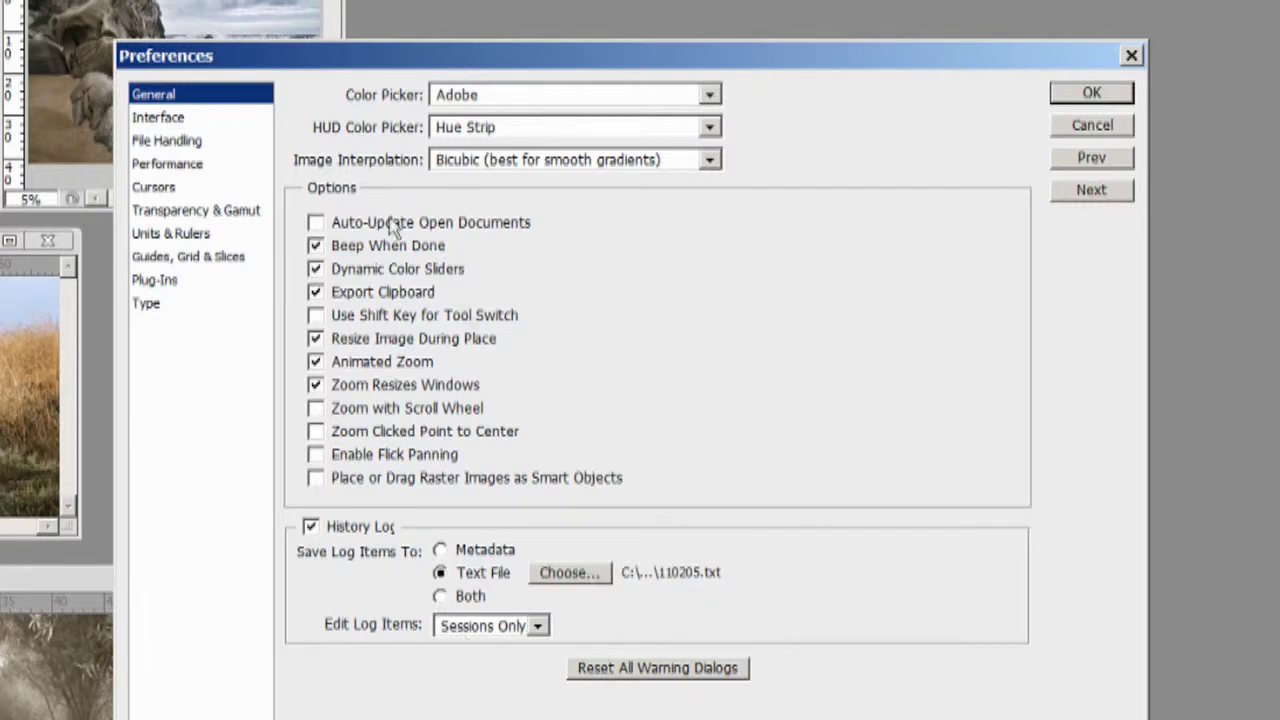
Step: On the Interface preferences page, uncheck Auto-Collapse Iconic Panels
click(157, 119)
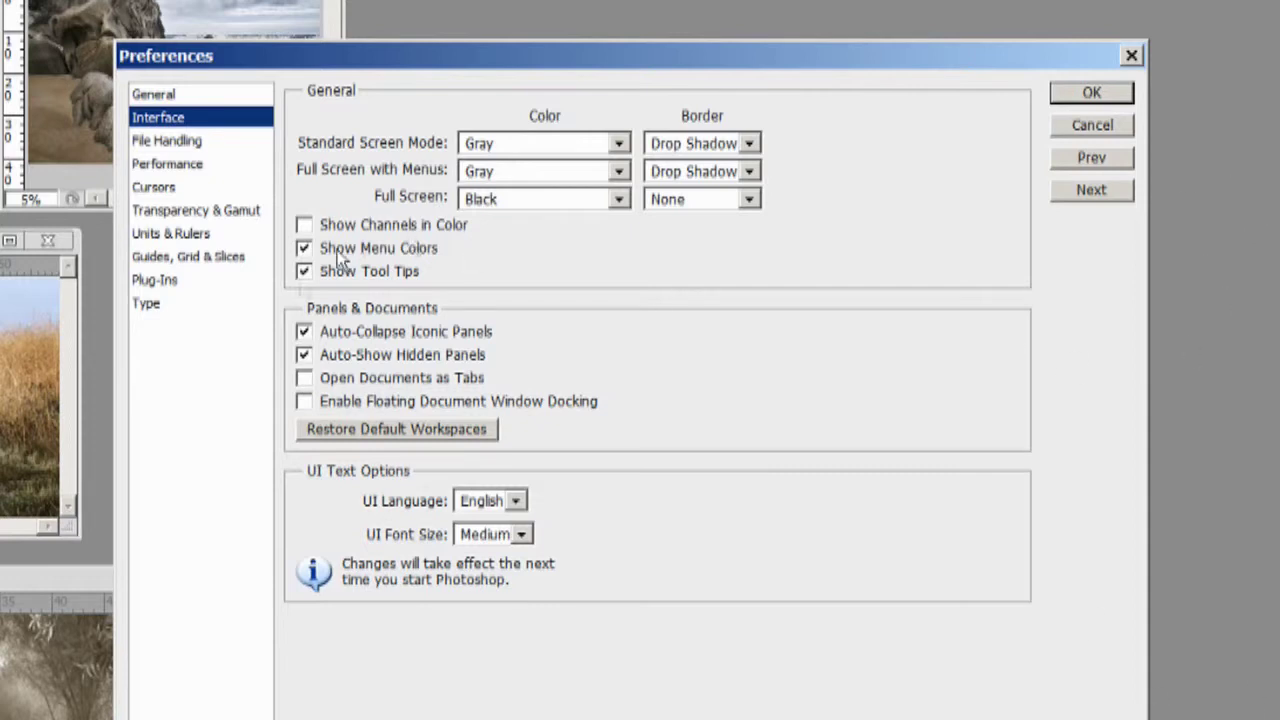
click(335, 335)
Step: In File Handling, switch Maximize PSD and PSB File Compatibility to Ask, then back to Always
click(158, 142)
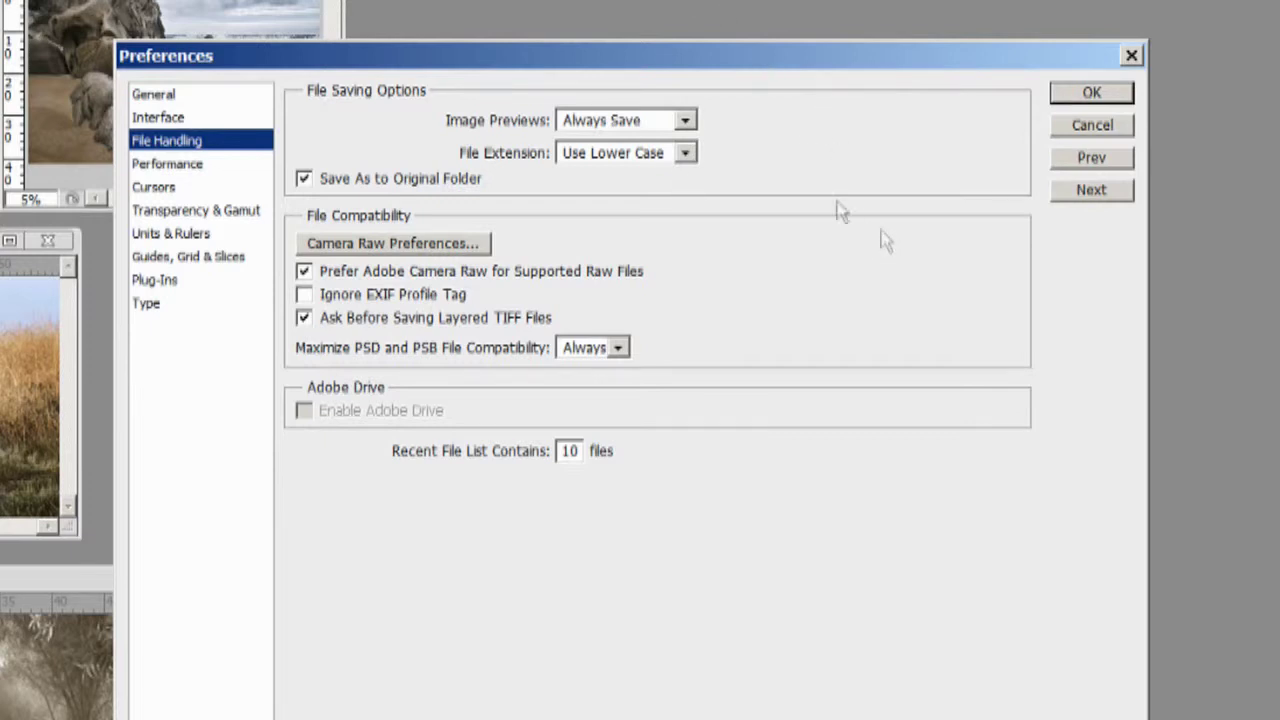
click(617, 348)
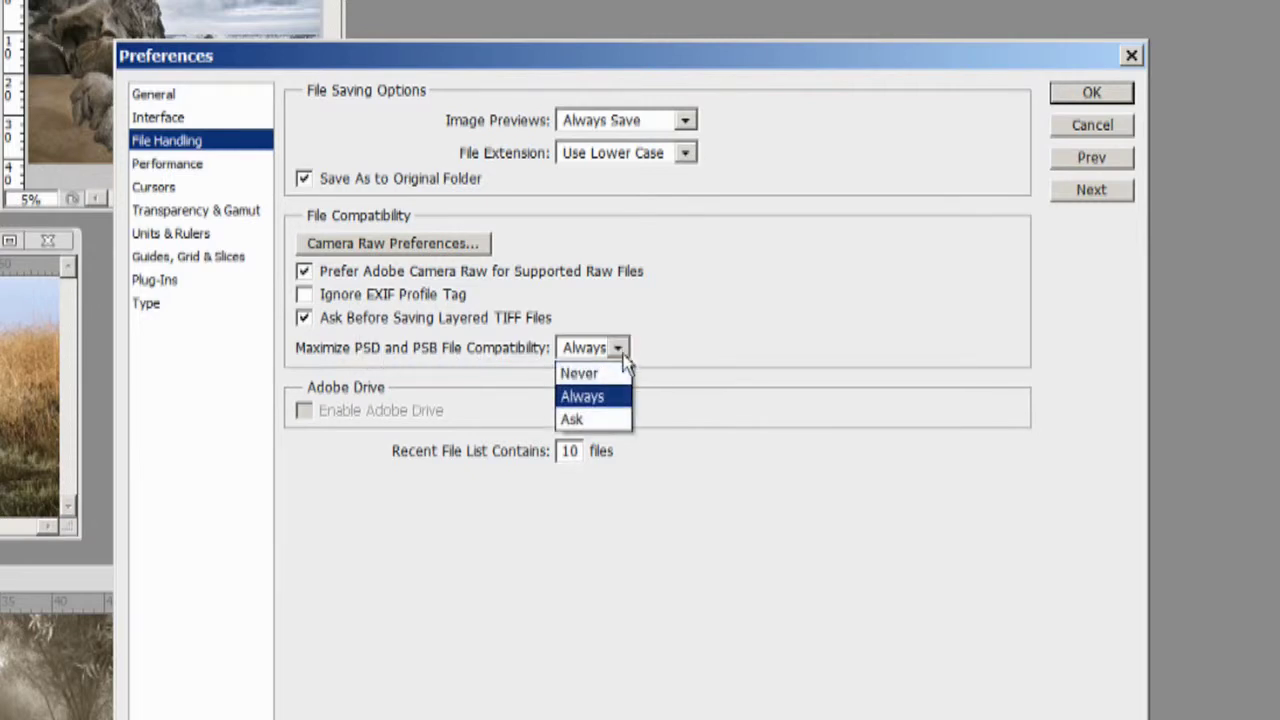
click(612, 422)
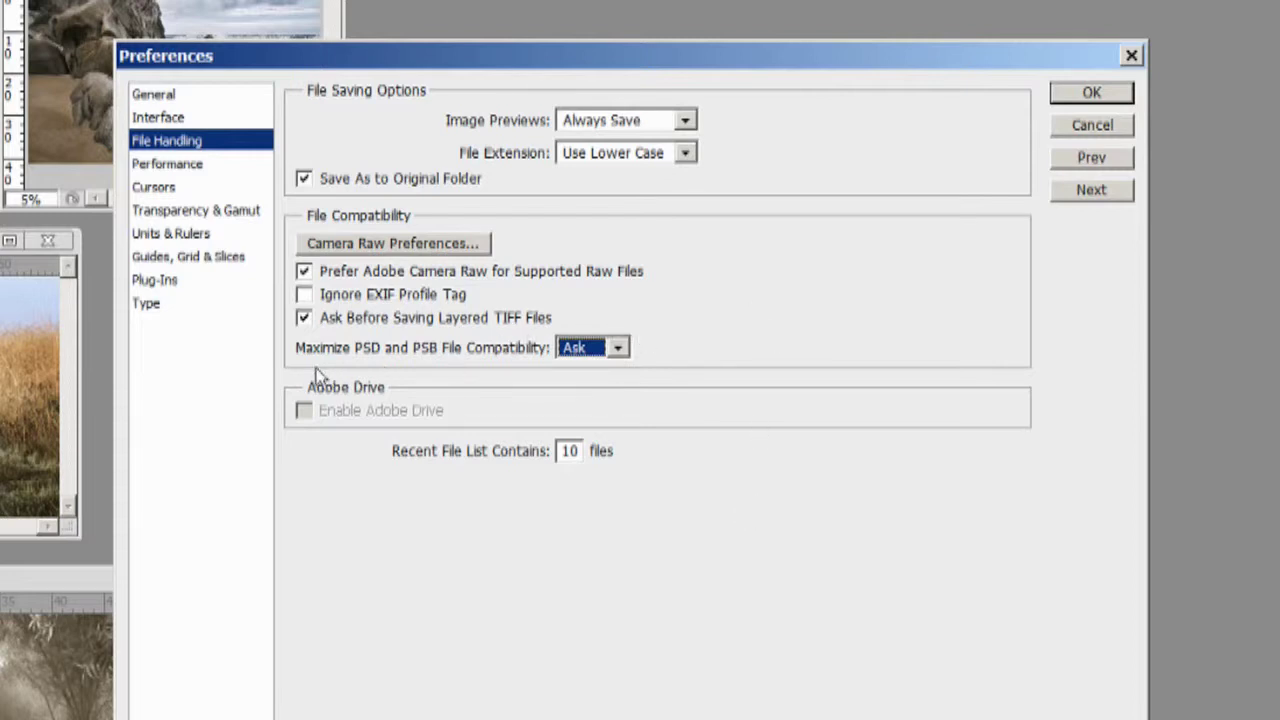
click(618, 348)
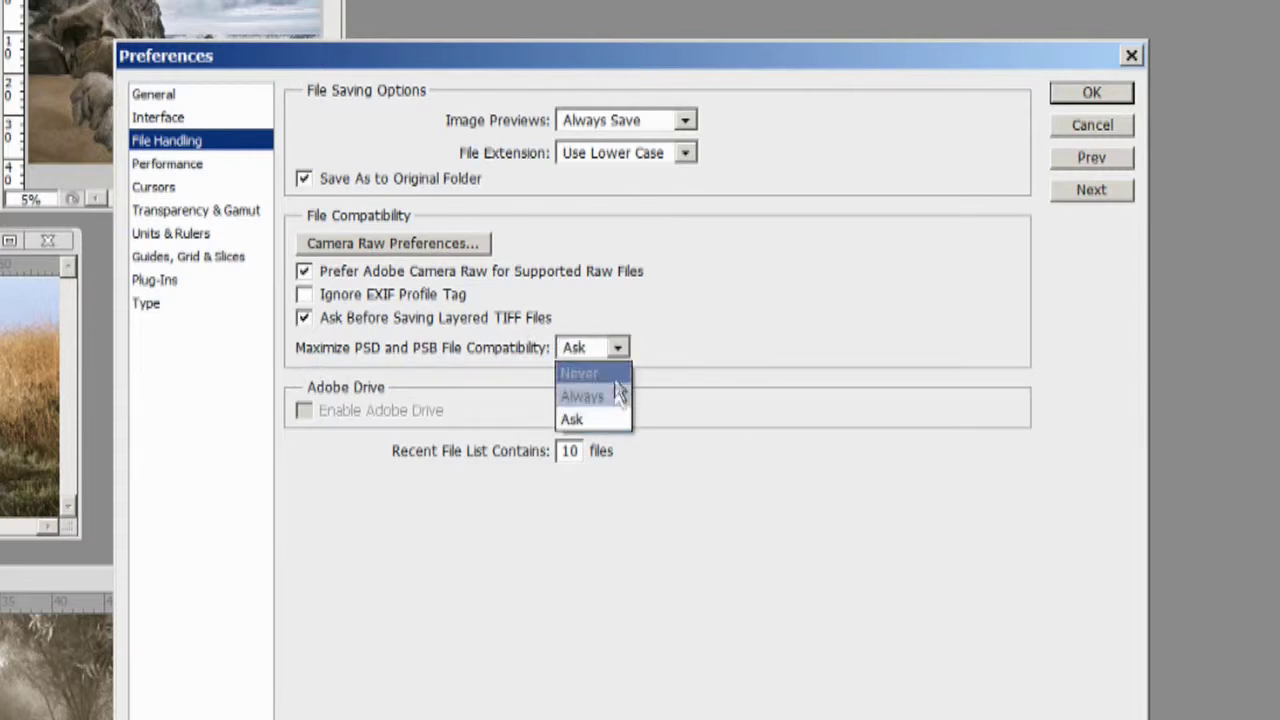
click(617, 400)
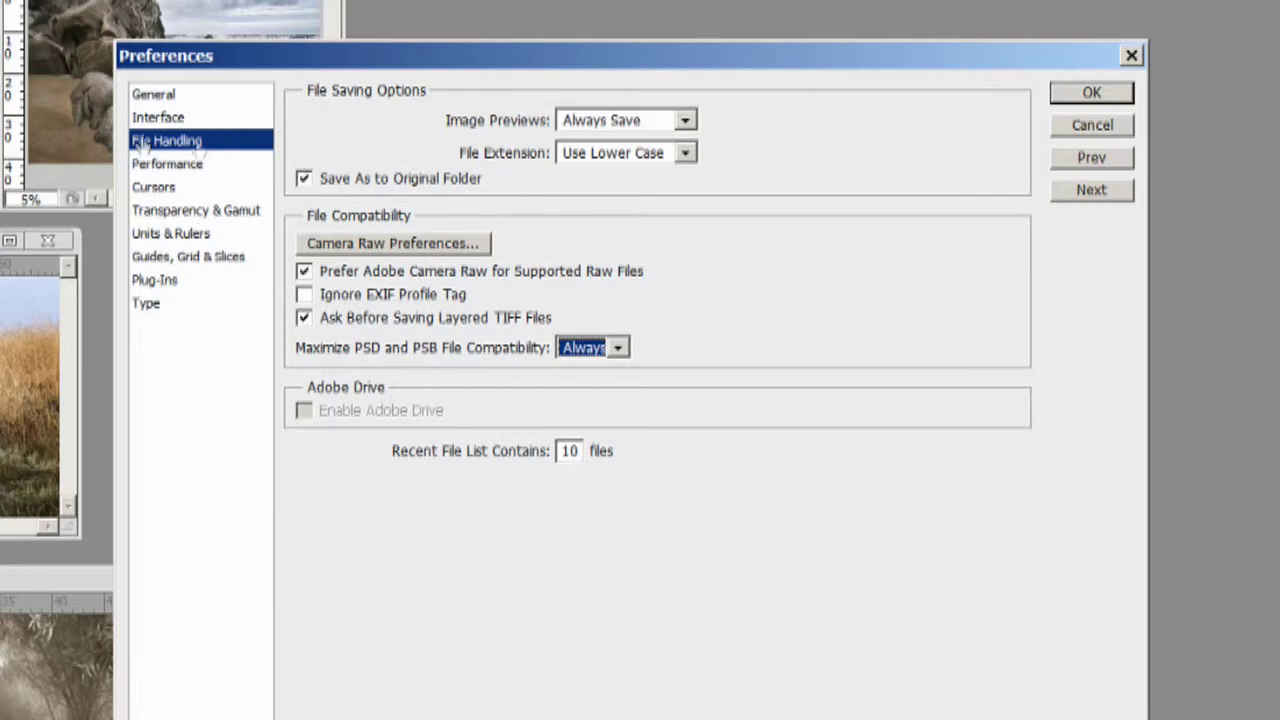
click(185, 173)
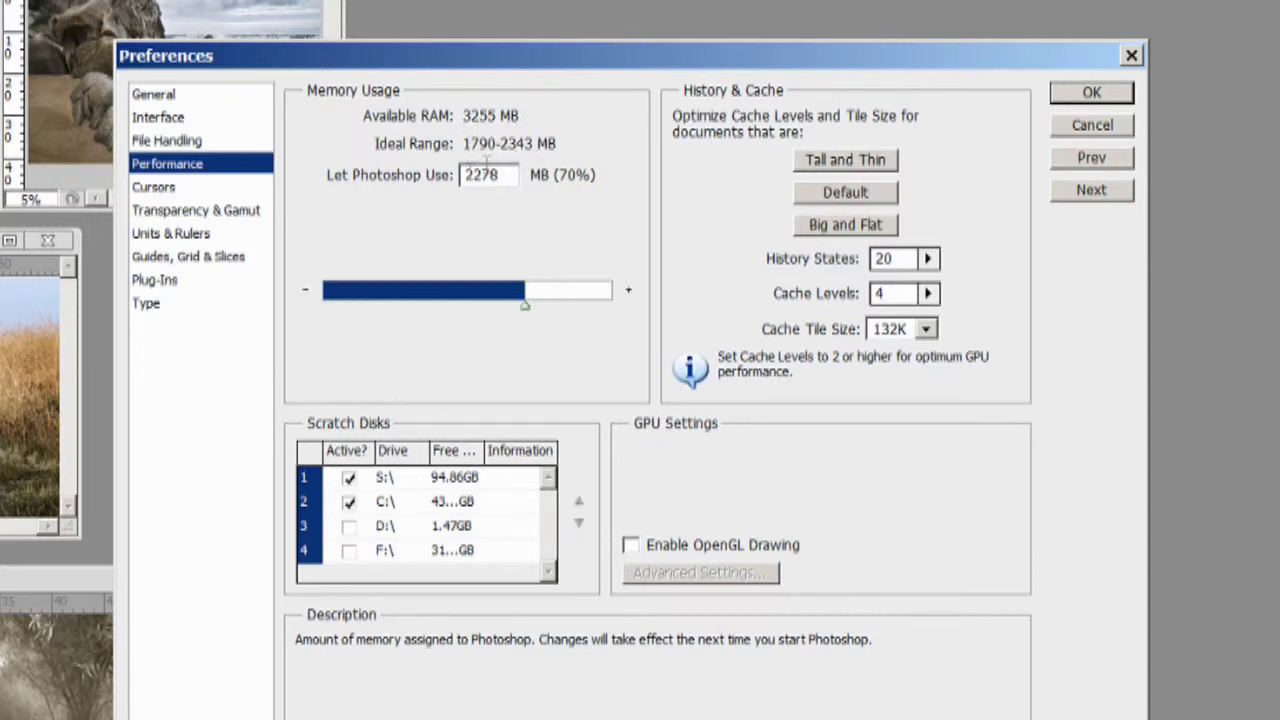
Step: Adjust the Memory Usage slider so Let Photoshop Use reads 2275 MB (69%)
mouse_move(524, 310)
mouse_down()
mouse_move(508, 312)
mouse_move(528, 312)
mouse_up()
click(525, 314)
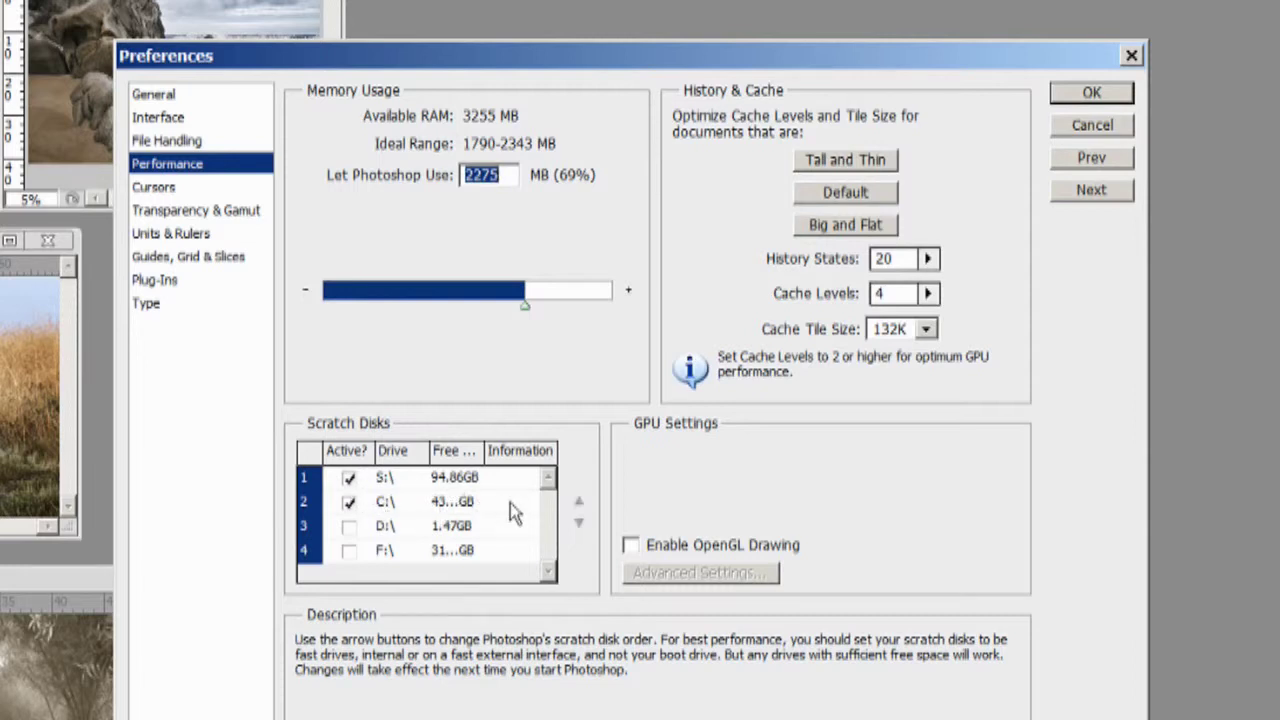
Step: On the Cursors page, enable Show Crosshair in Brush Tip and set Other Cursors to Precise
click(155, 188)
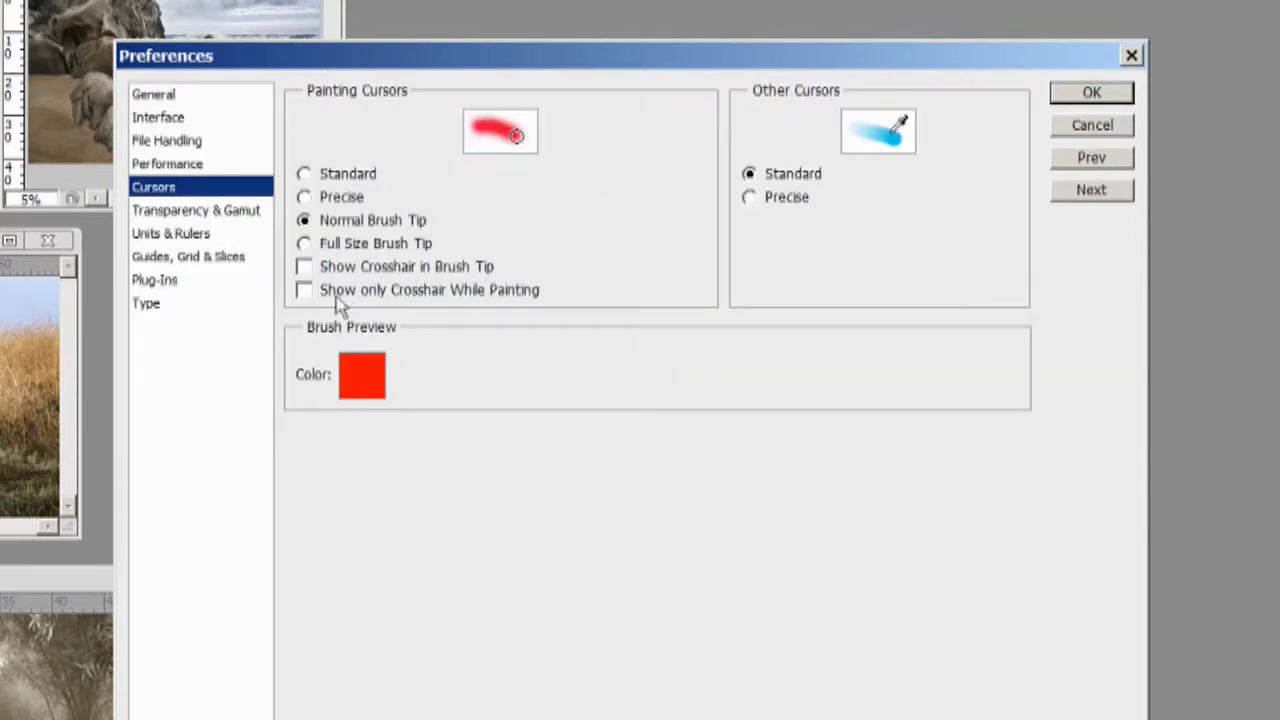
click(303, 266)
click(751, 198)
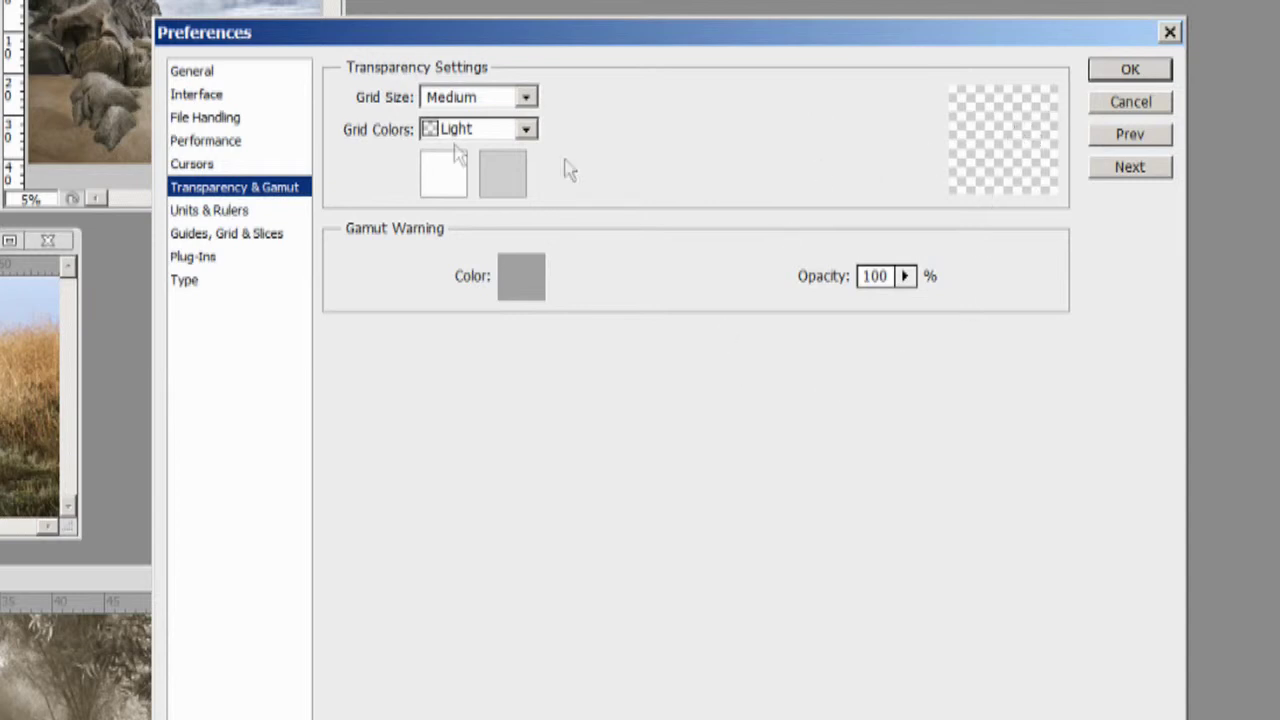
Step: Browse through Units & Rulers, Guides and Plug-Ins to Type, set Font Preview Size to Huge, and confirm with OK
click(224, 212)
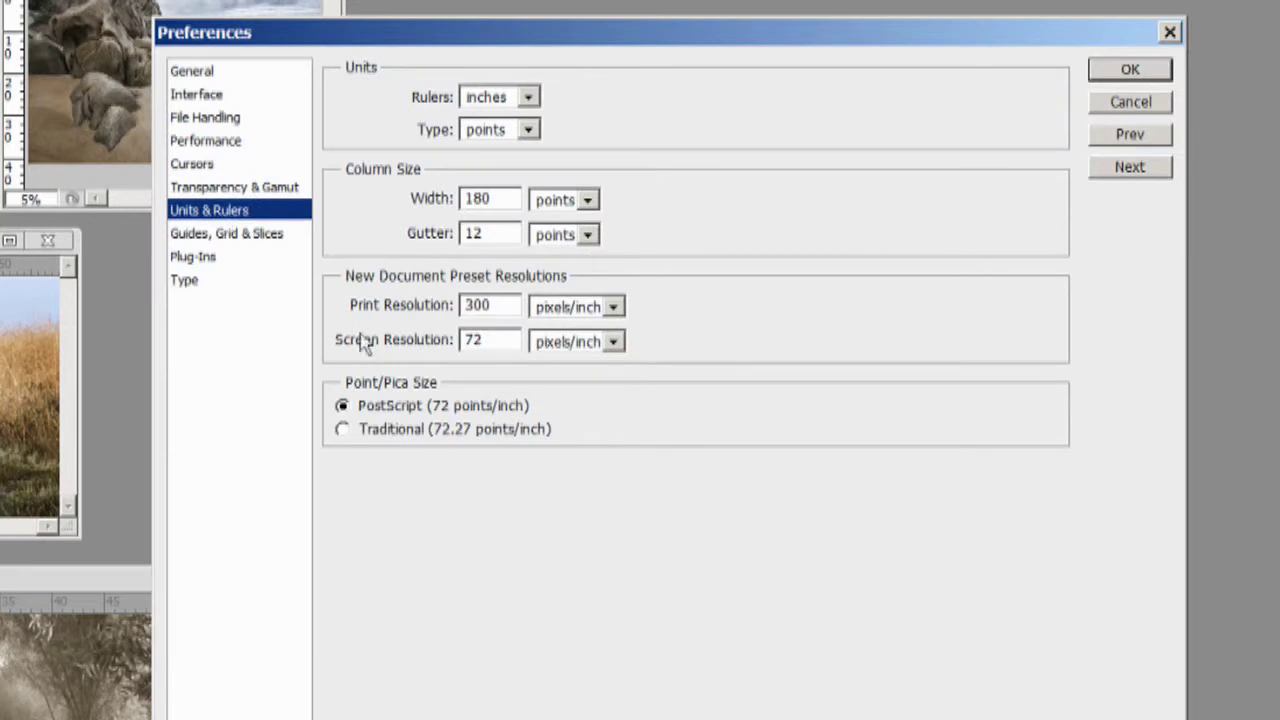
click(206, 235)
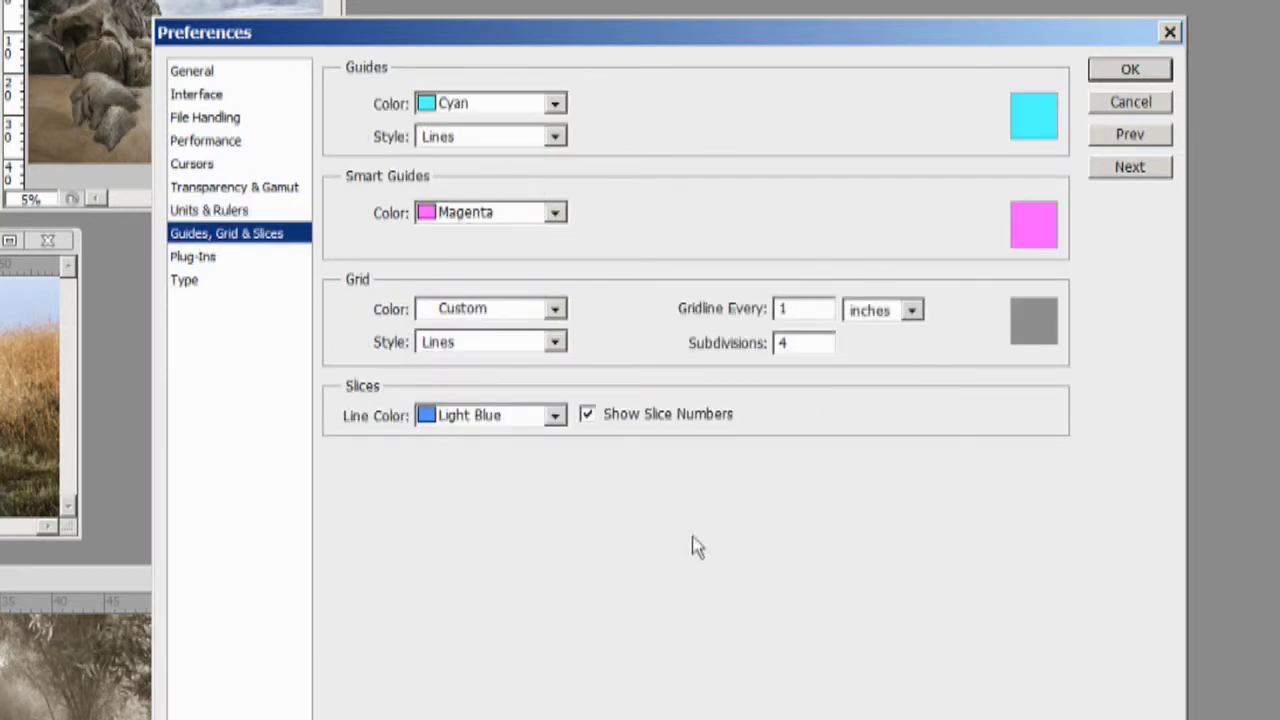
click(192, 261)
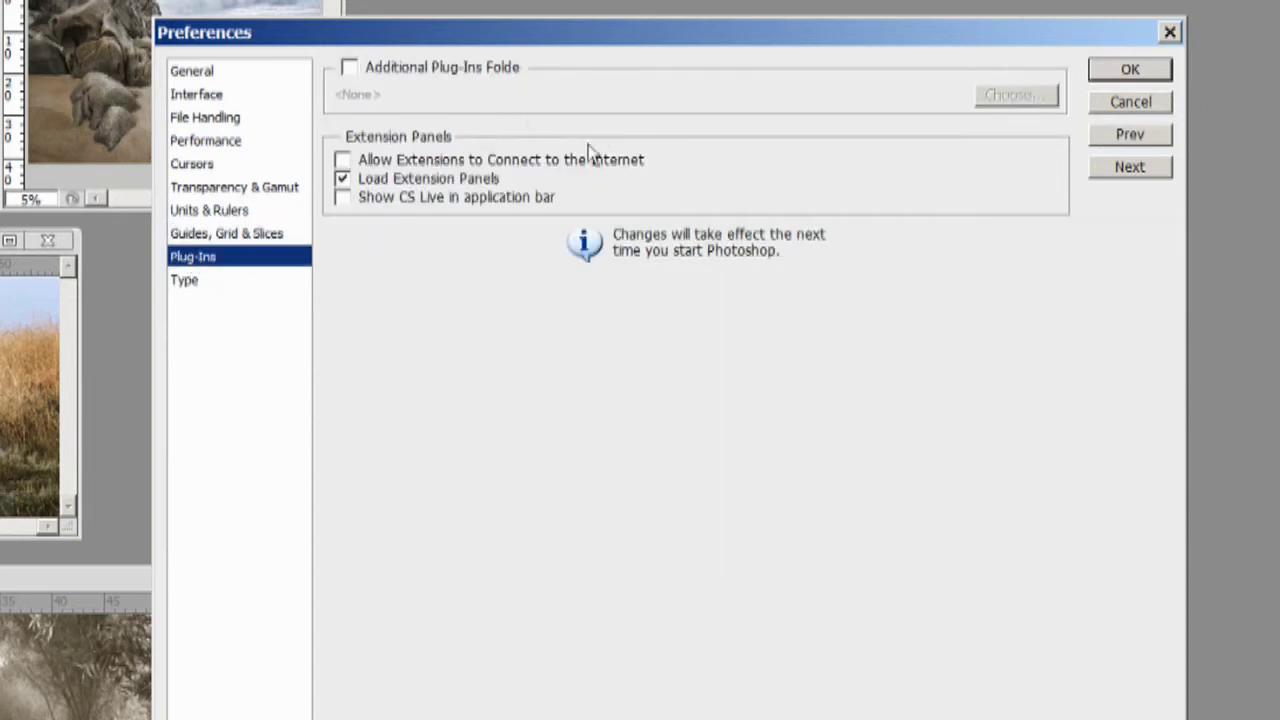
click(182, 284)
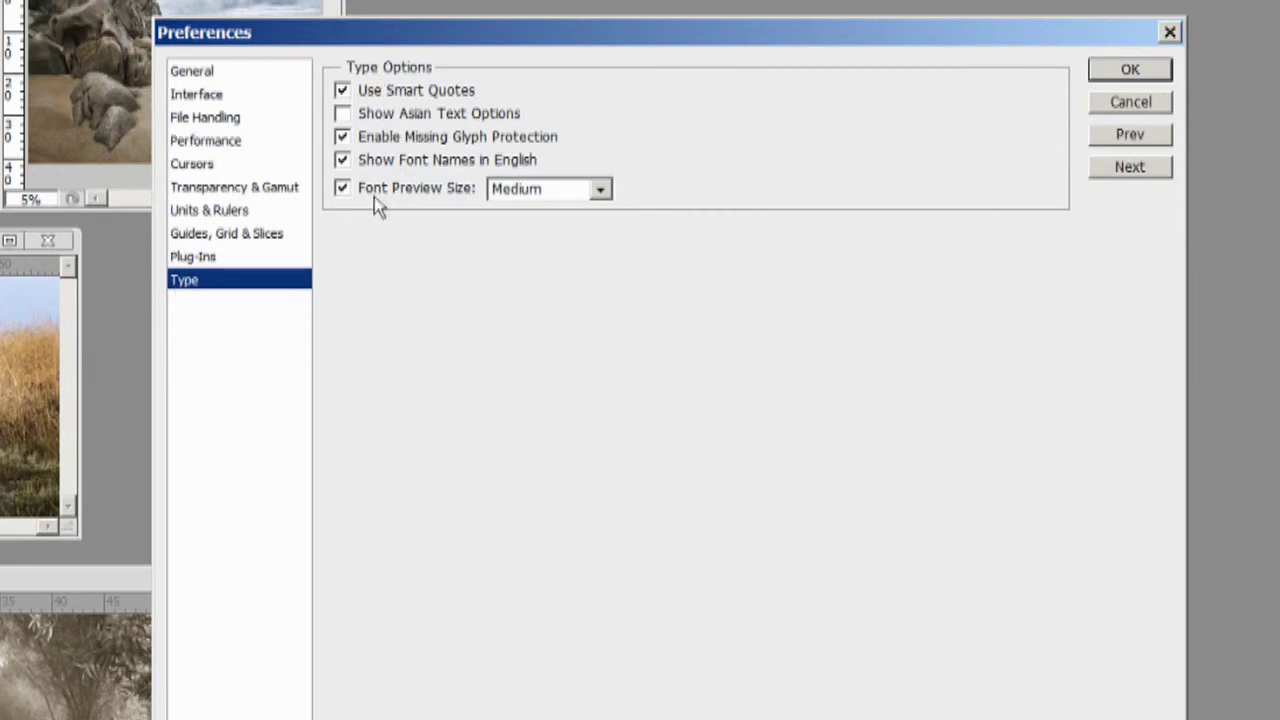
click(602, 192)
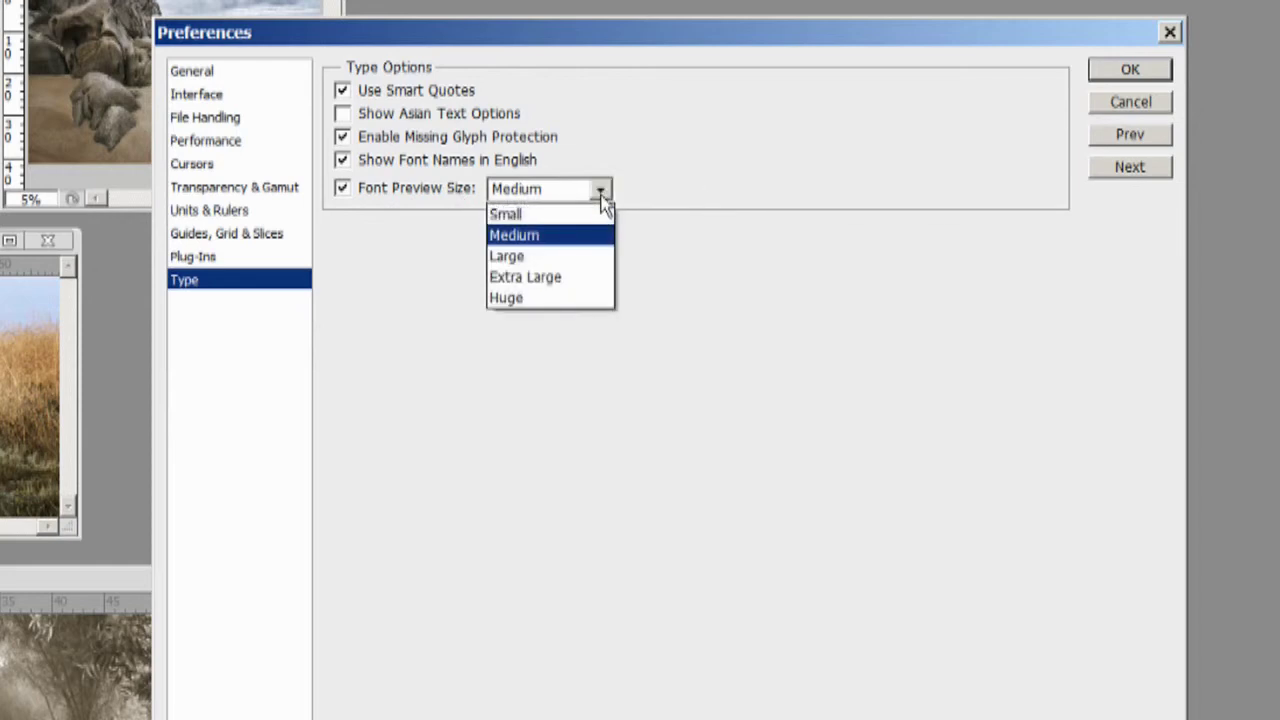
click(560, 298)
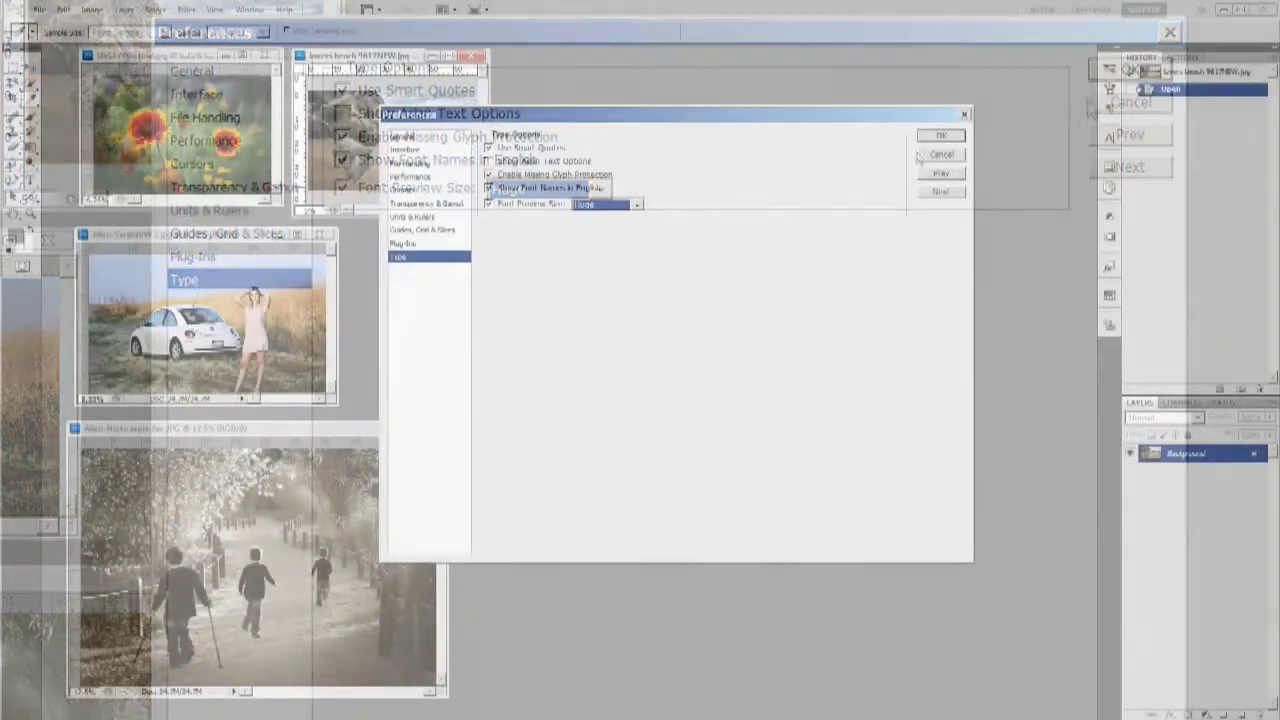
click(1128, 70)
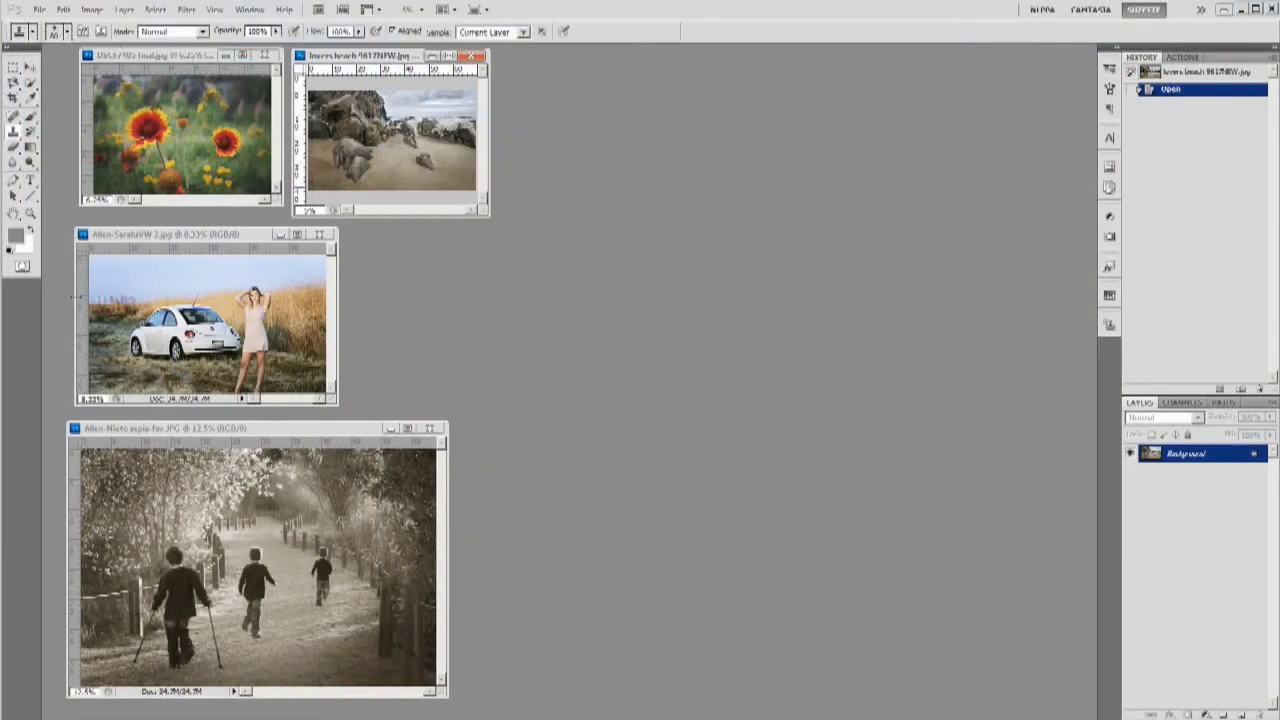